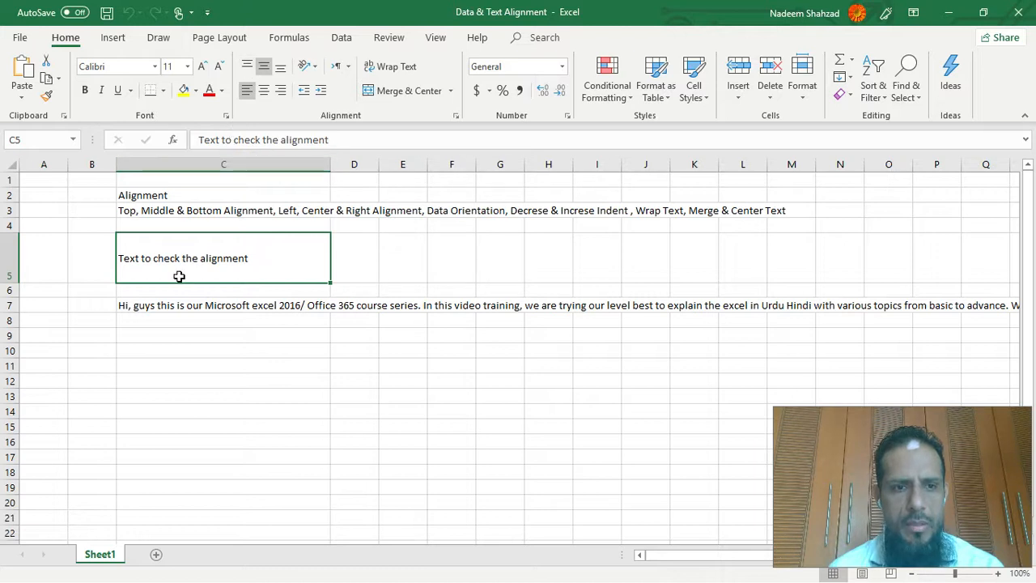
- Try top, middle and bottom vertical alignment, plus center and right horizontal alignment, on the text in cell C5
click(247, 65)
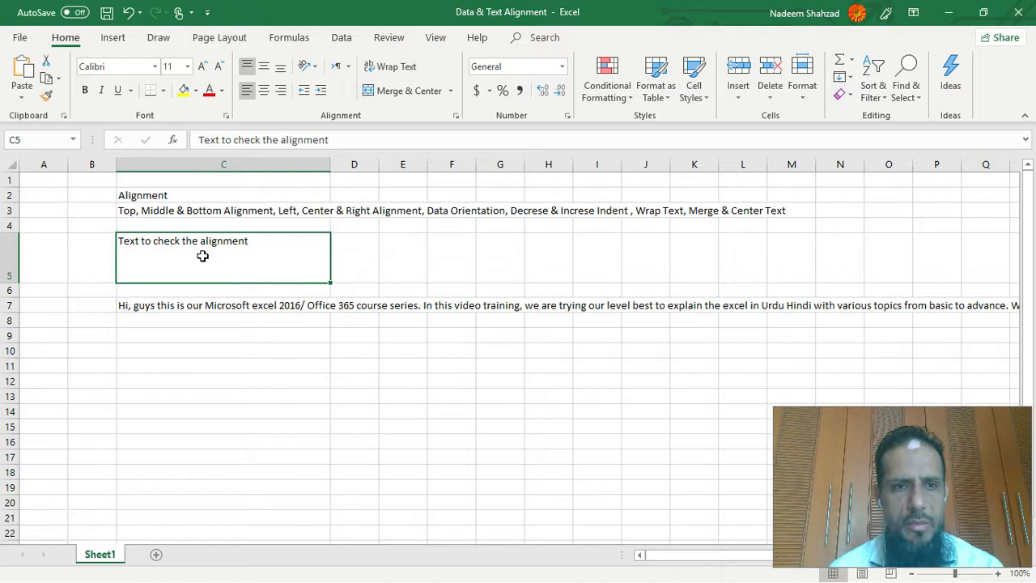
click(264, 67)
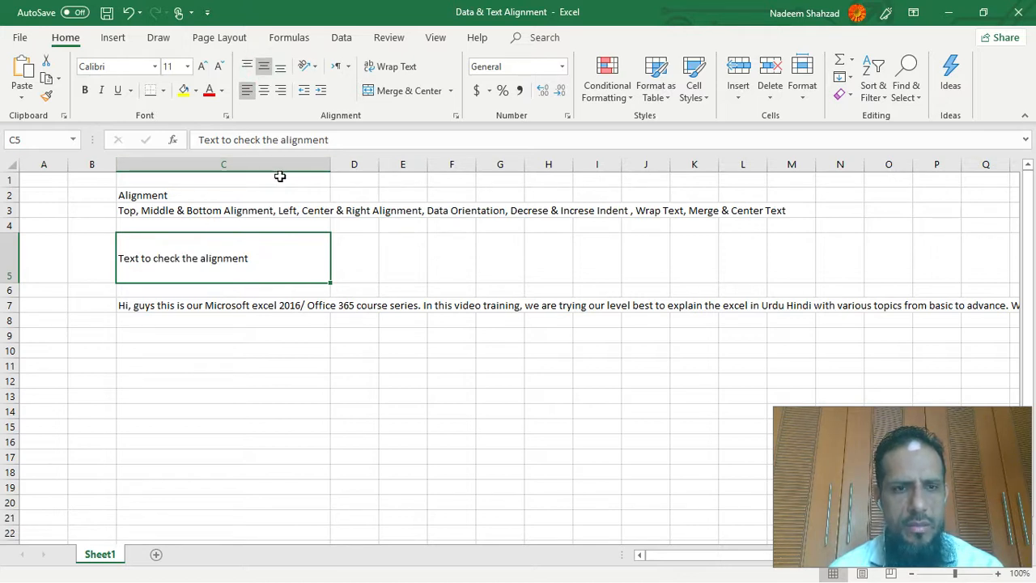
click(280, 66)
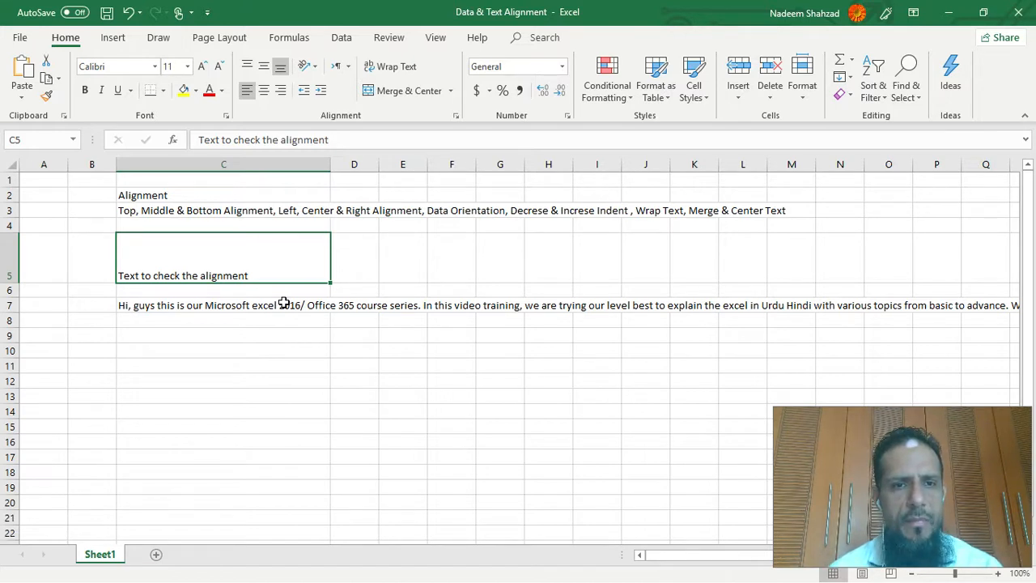
click(263, 91)
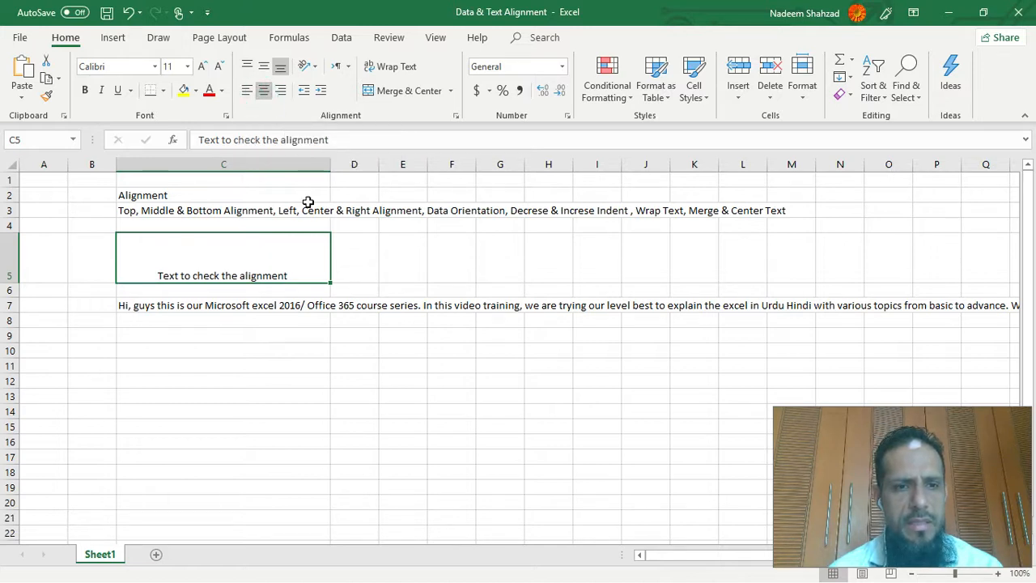
click(280, 90)
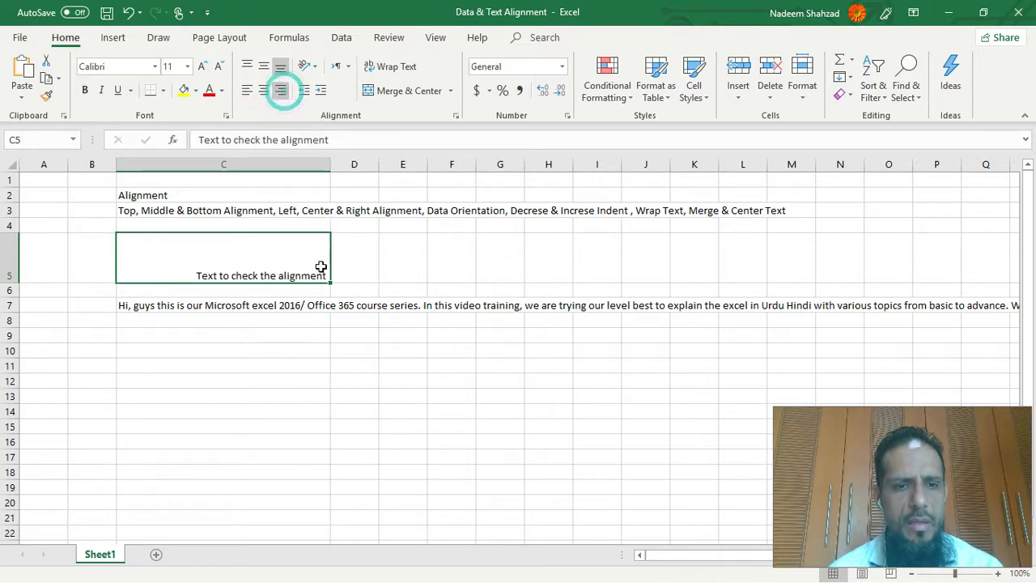
- Align the text in C5 to the top and horizontal center, and make row 5 more than twice as tall
click(264, 66)
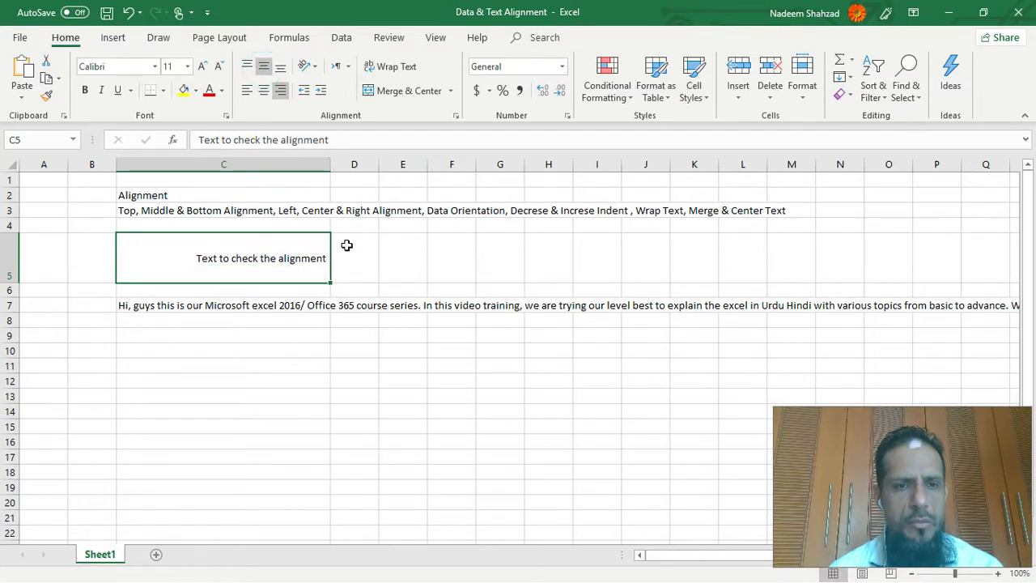
click(247, 67)
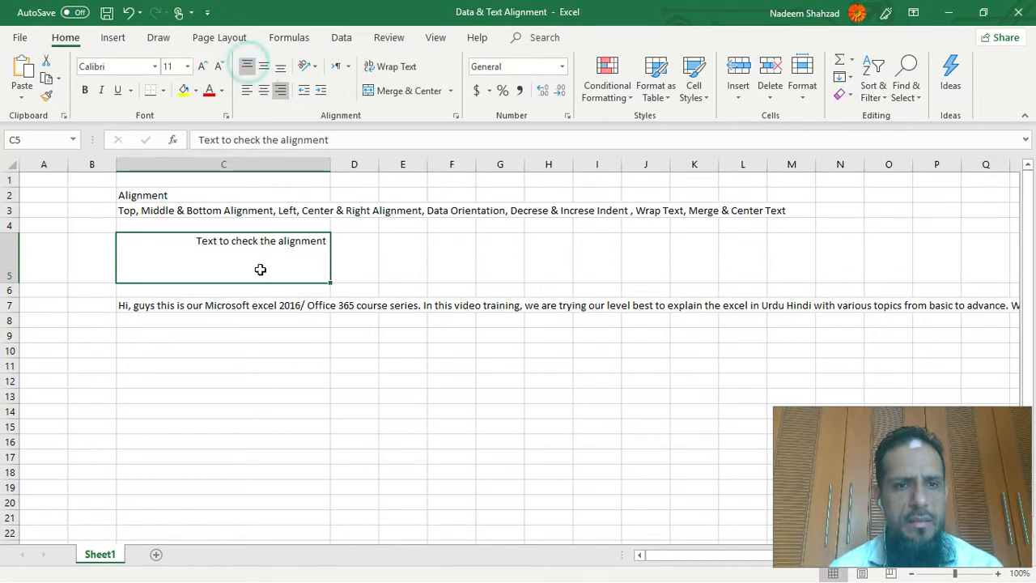
click(264, 91)
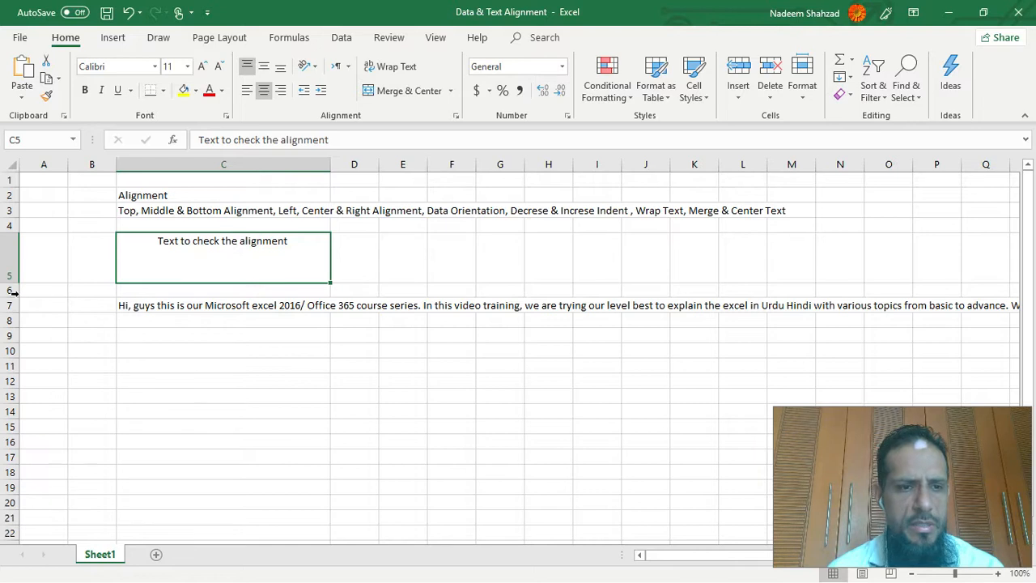
drag(13, 280, 11, 367)
click(254, 244)
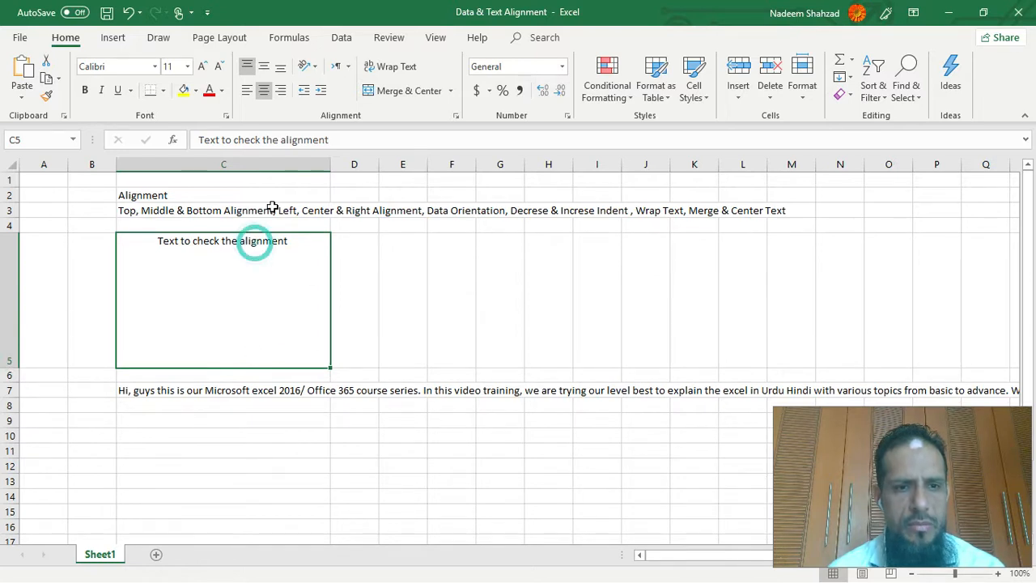
- Try the Angle Clockwise, Vertical Text, Rotate Text Up, Rotate Text Down and Angle Counterclockwise orientations on cell C5
click(314, 66)
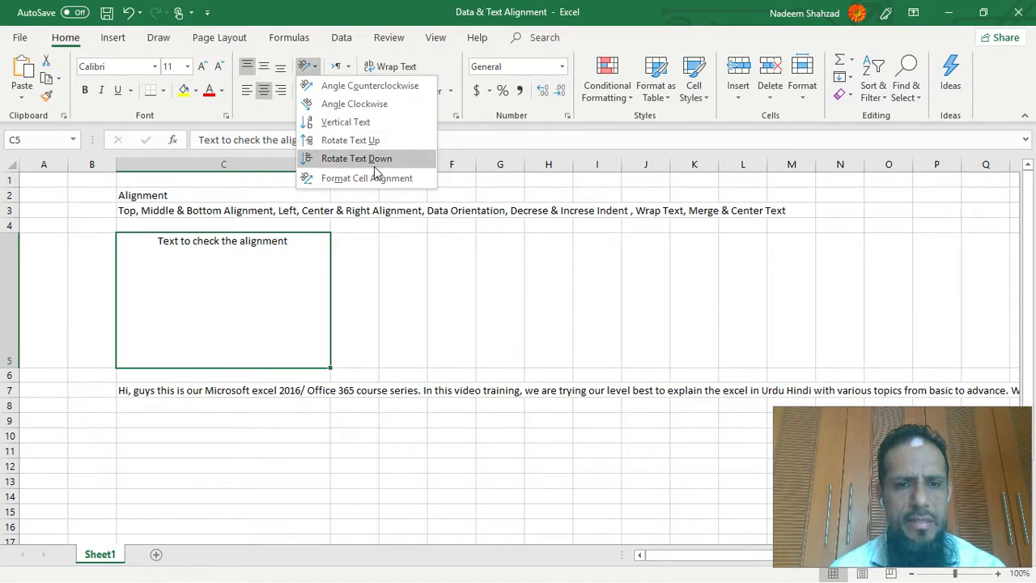
click(354, 104)
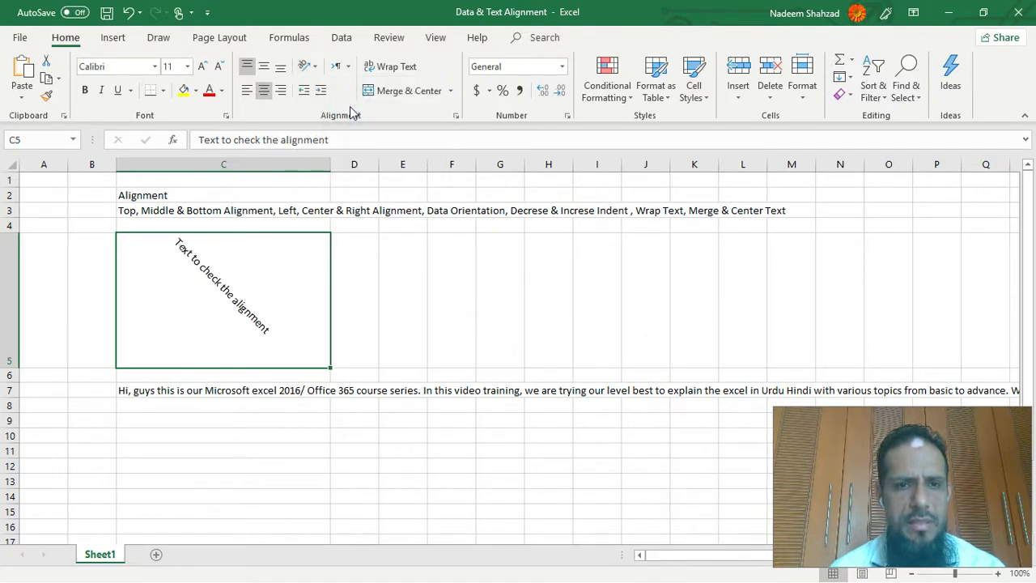
click(321, 71)
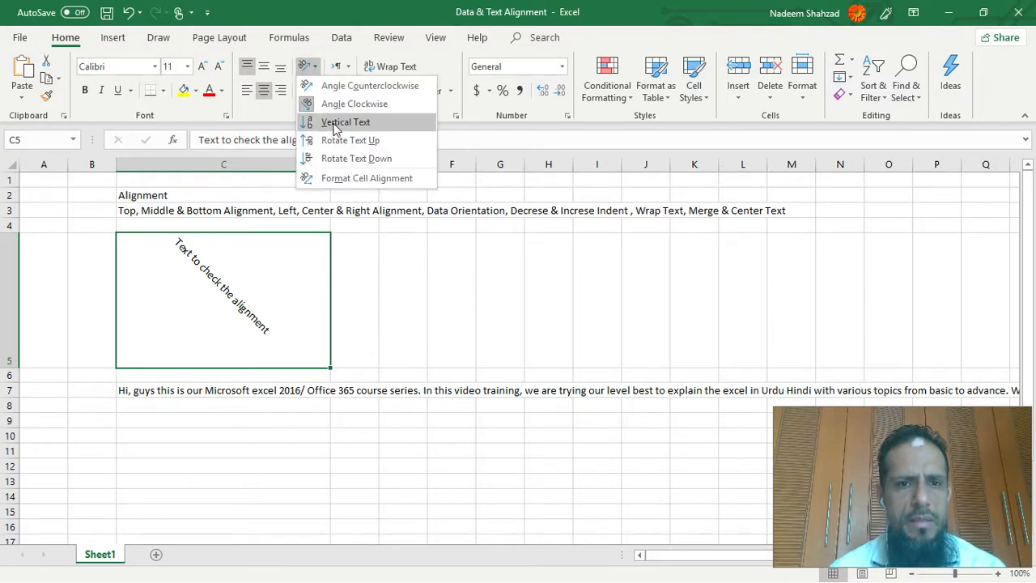
click(338, 122)
click(304, 71)
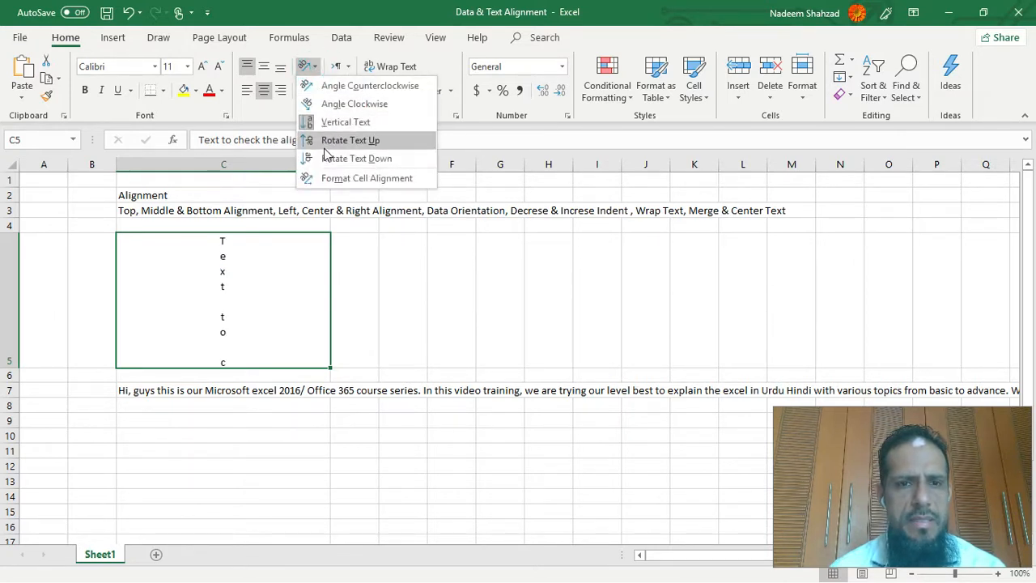
click(332, 139)
click(307, 64)
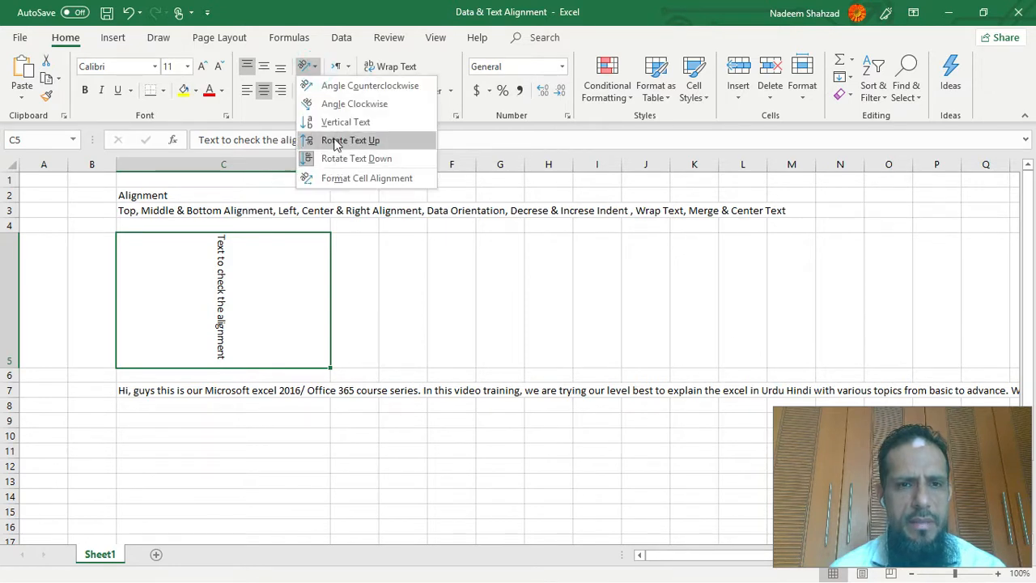
click(339, 86)
click(318, 68)
click(342, 175)
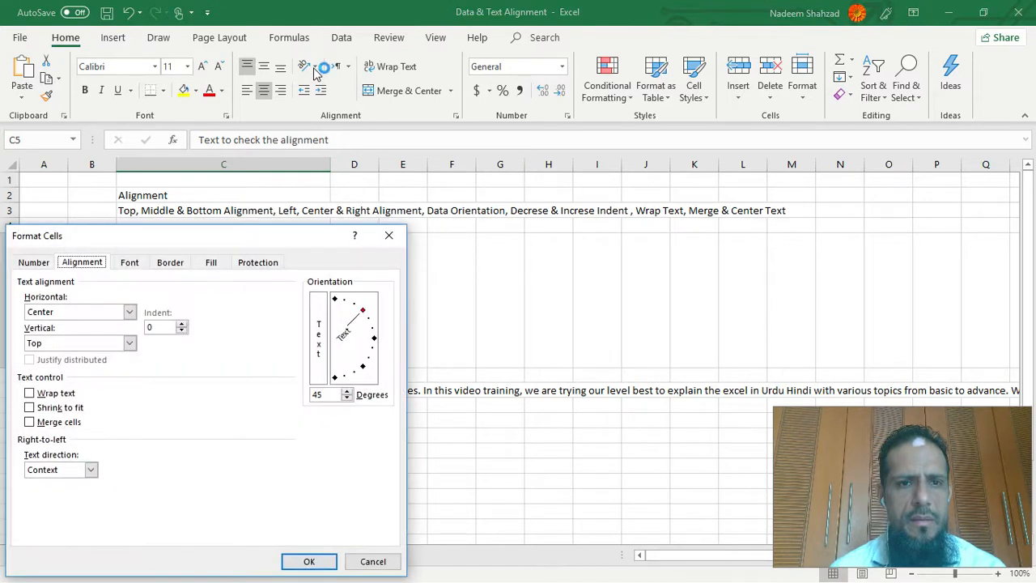
drag(312, 241, 427, 197)
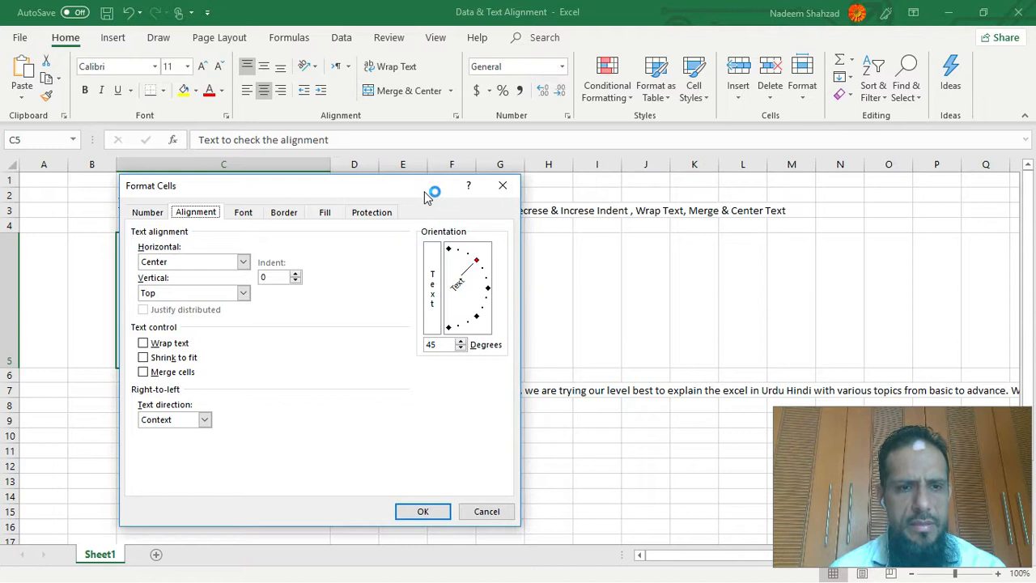
click(502, 185)
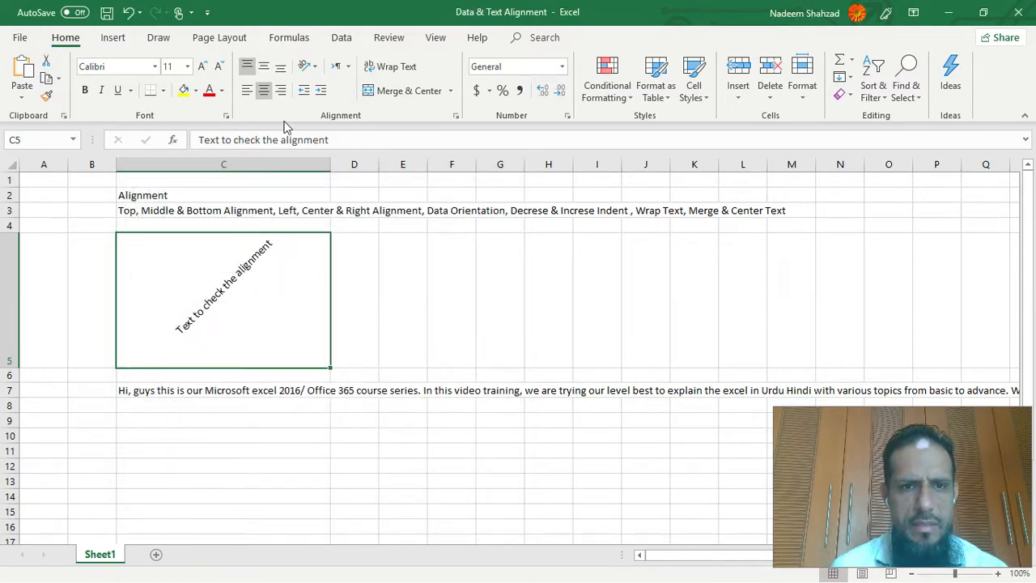
- Set the text orientation of cell C5 to -30 degrees through the cell alignment format settings
click(309, 65)
click(338, 179)
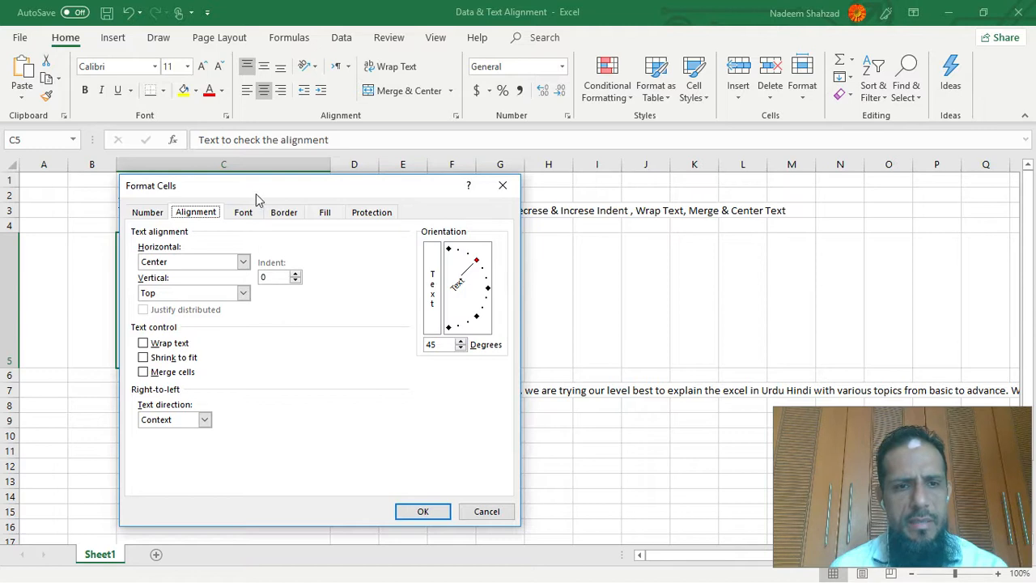
drag(271, 195, 320, 185)
drag(519, 260, 534, 303)
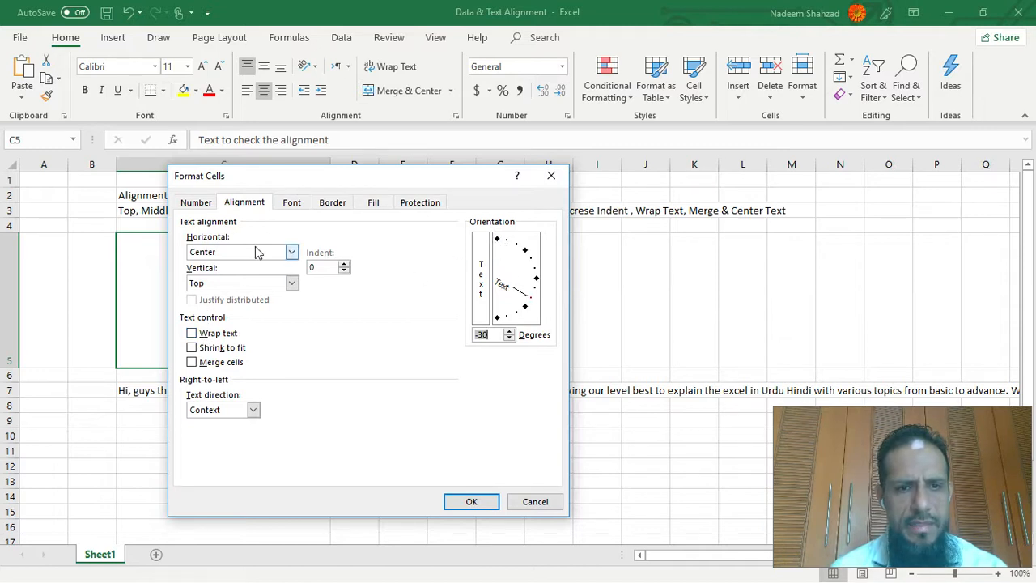
click(484, 503)
click(204, 269)
click(215, 266)
click(217, 271)
click(232, 287)
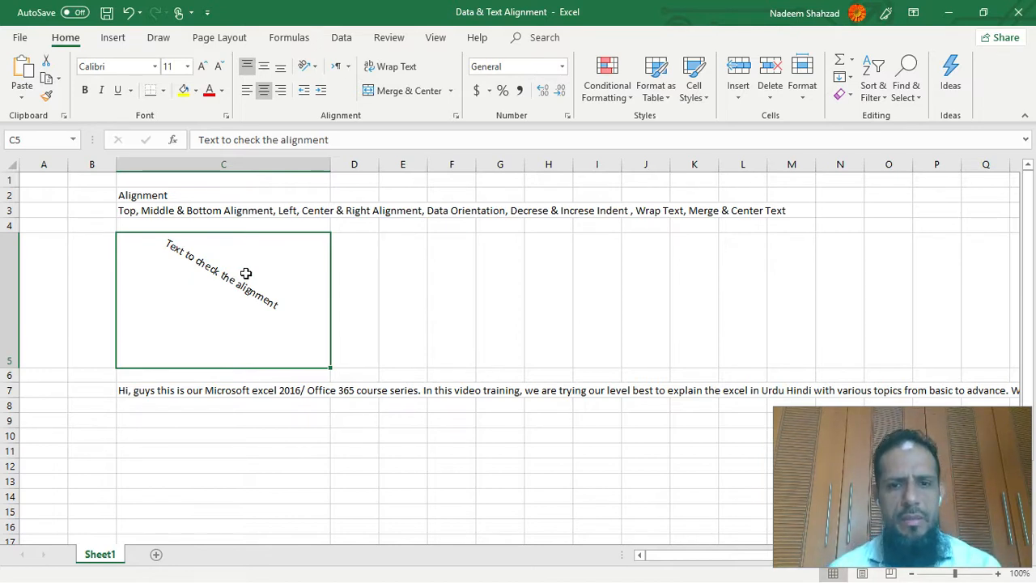
- Wrap the long course description text in cell C7 within its column
click(224, 394)
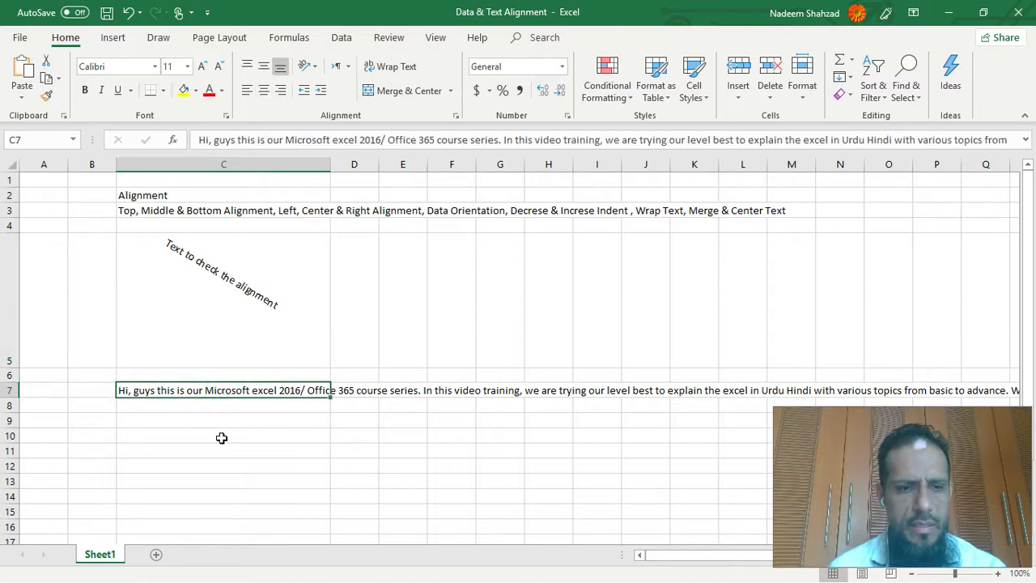
scroll(295, 440, down, 2)
scroll(295, 441, up, 2)
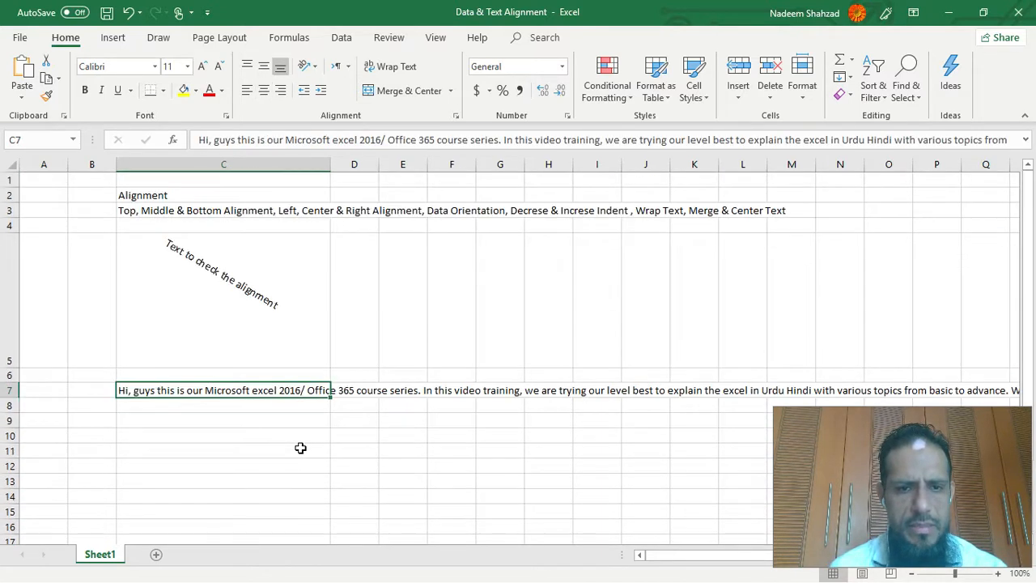
scroll(345, 454, down, 1)
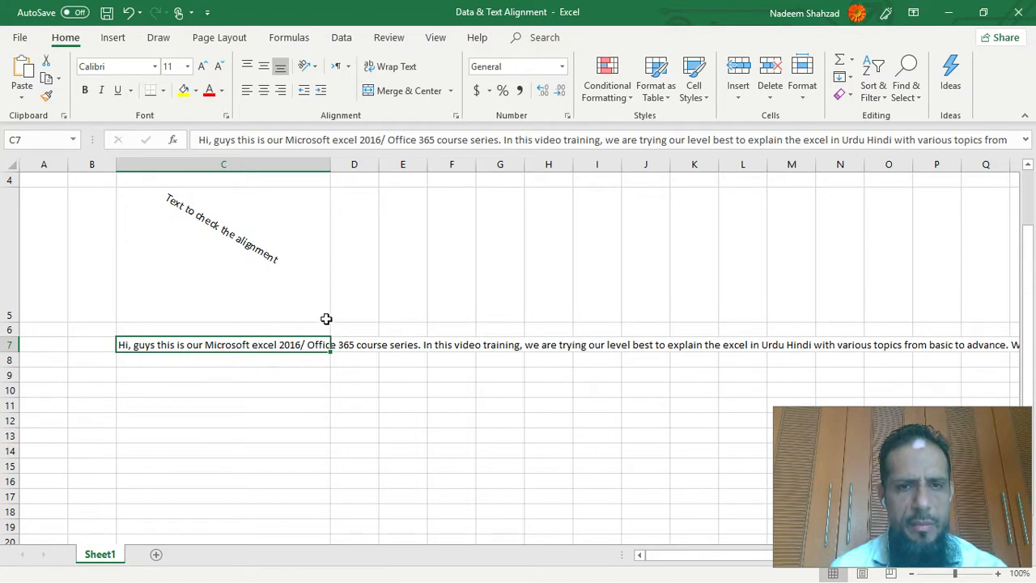
click(409, 73)
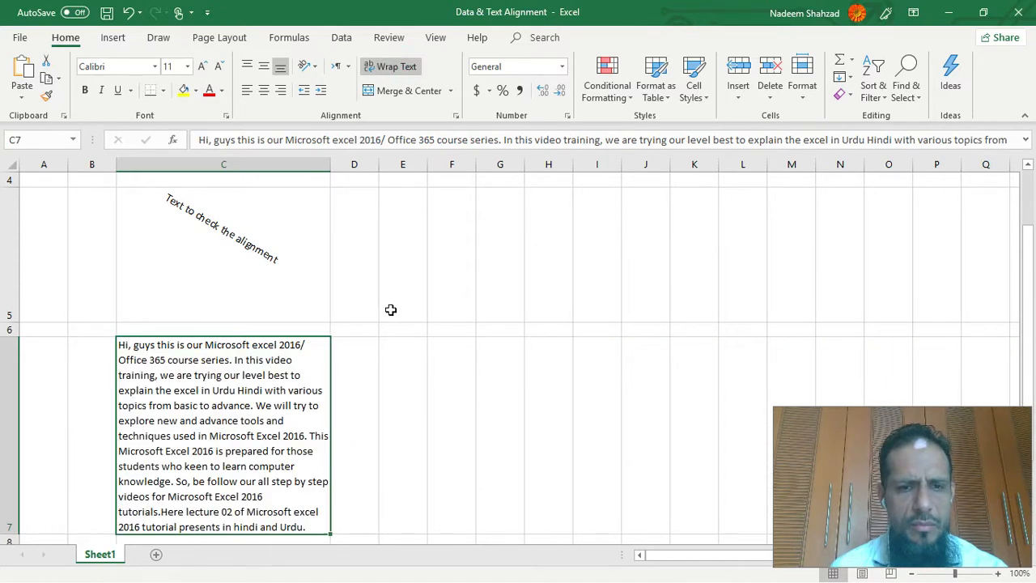
scroll(390, 310, down, 2)
scroll(390, 310, up, 2)
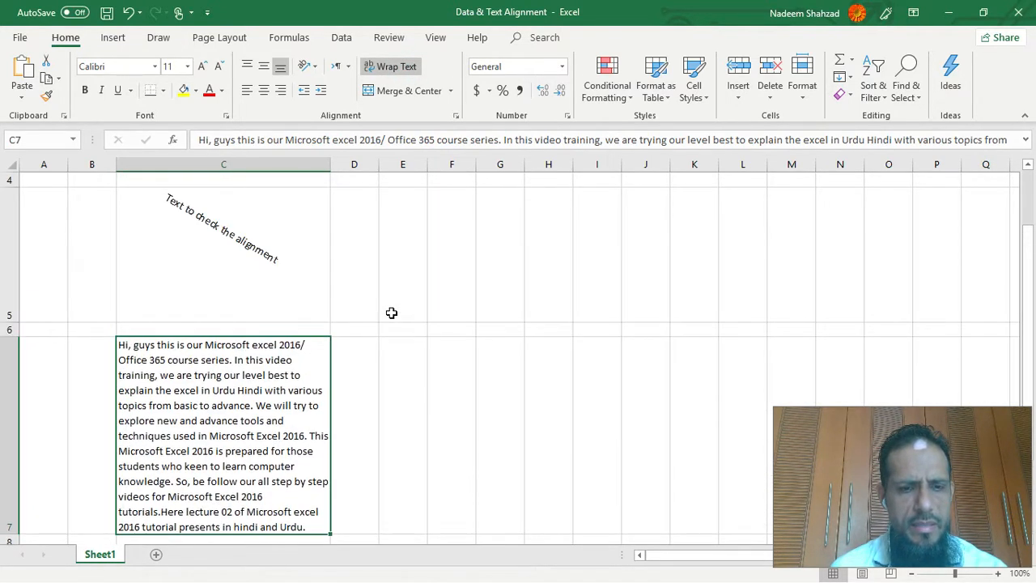
scroll(390, 312, down, 1)
scroll(390, 313, up, 1)
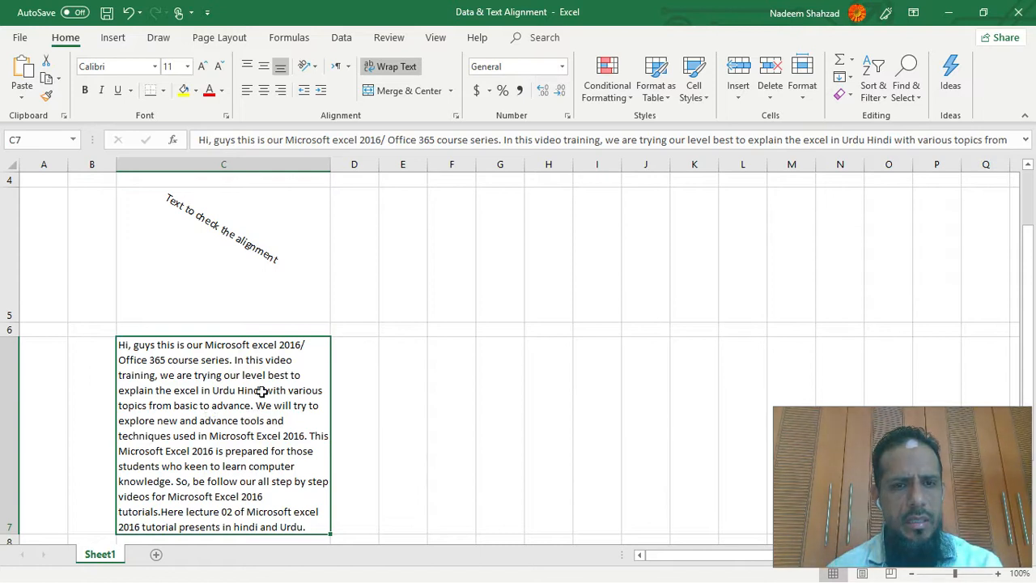
- Widen column C slightly and align the wrapped text in C7 to the top of the cell
drag(331, 167, 369, 168)
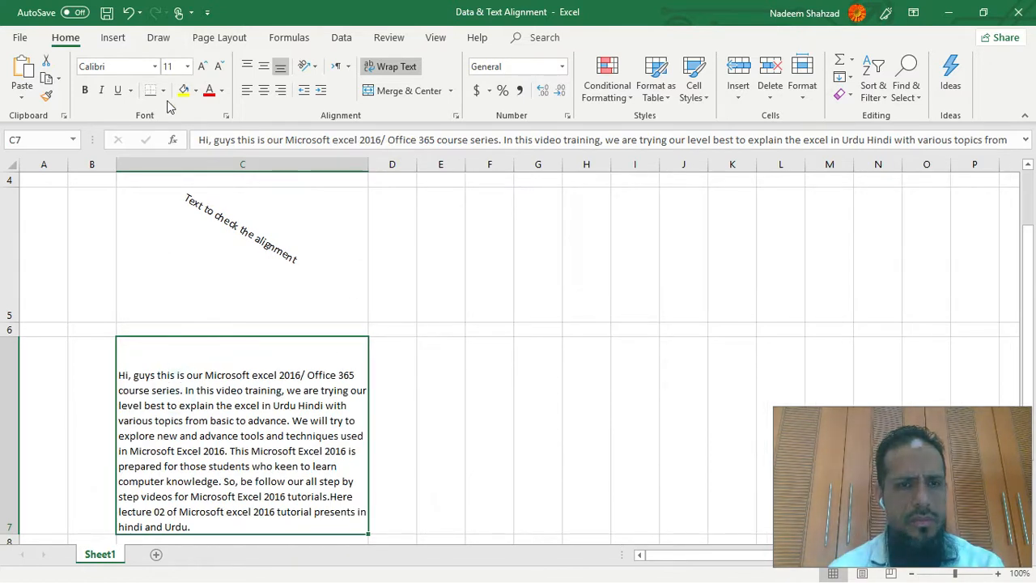
click(248, 68)
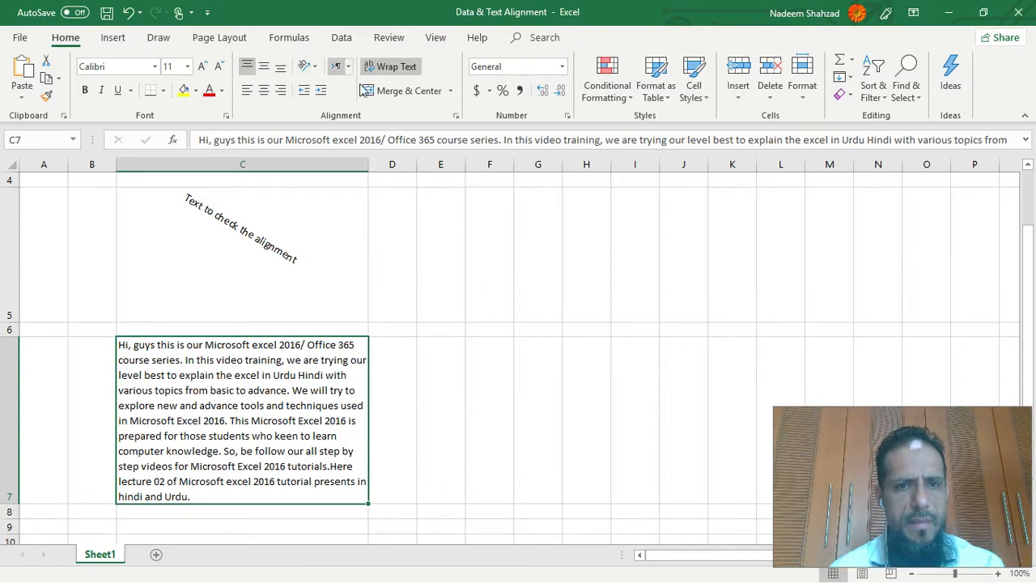
- Try increasing the indent of the text in C7 by three levels, and reduce it back to no indent
click(321, 93)
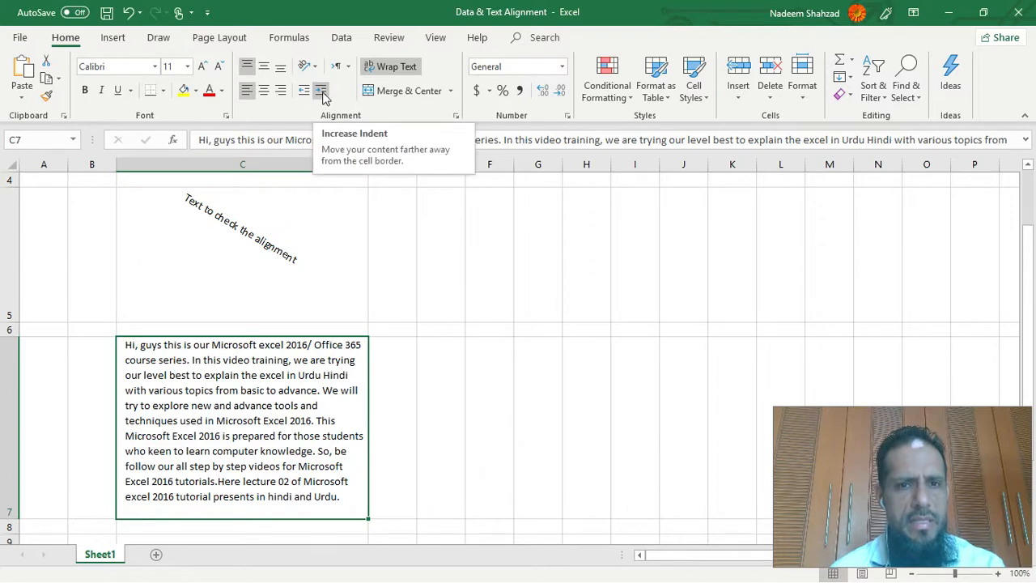
click(322, 93)
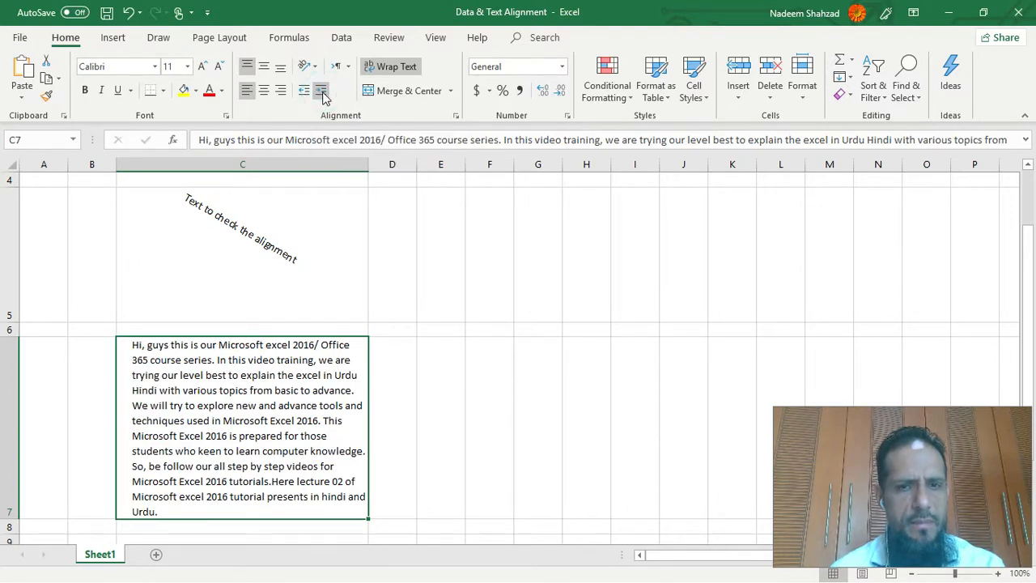
click(322, 93)
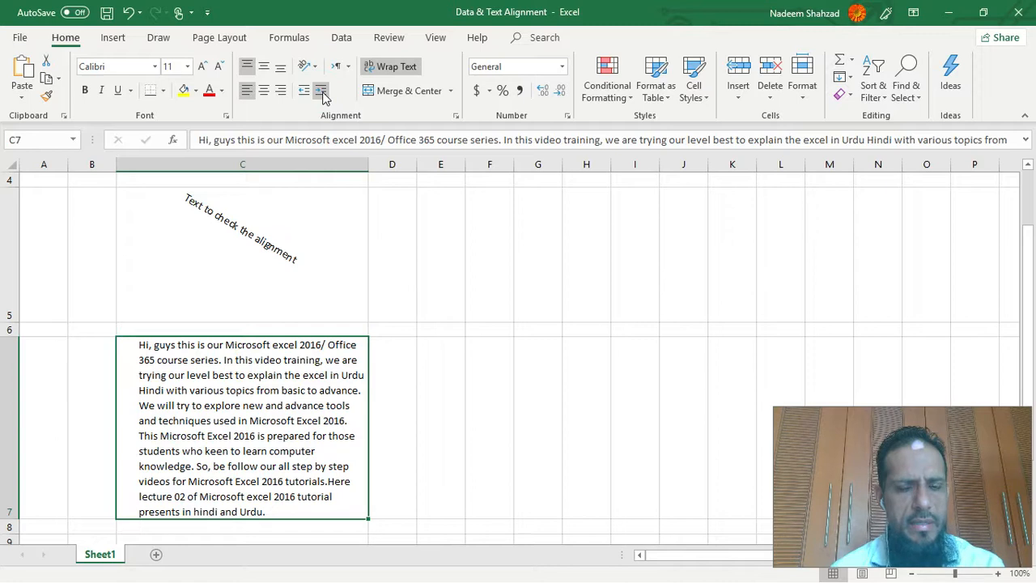
click(304, 93)
click(304, 92)
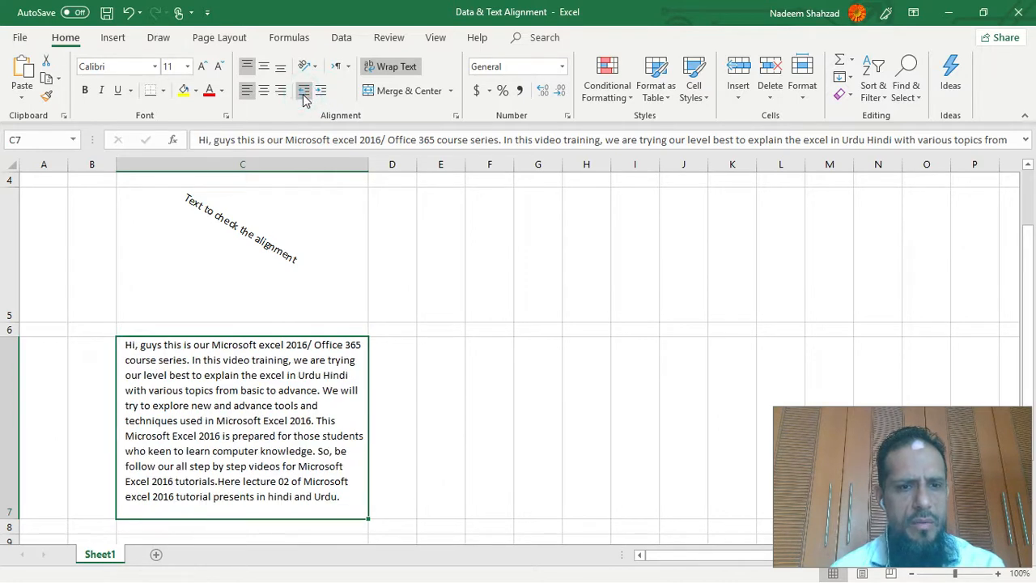
click(304, 93)
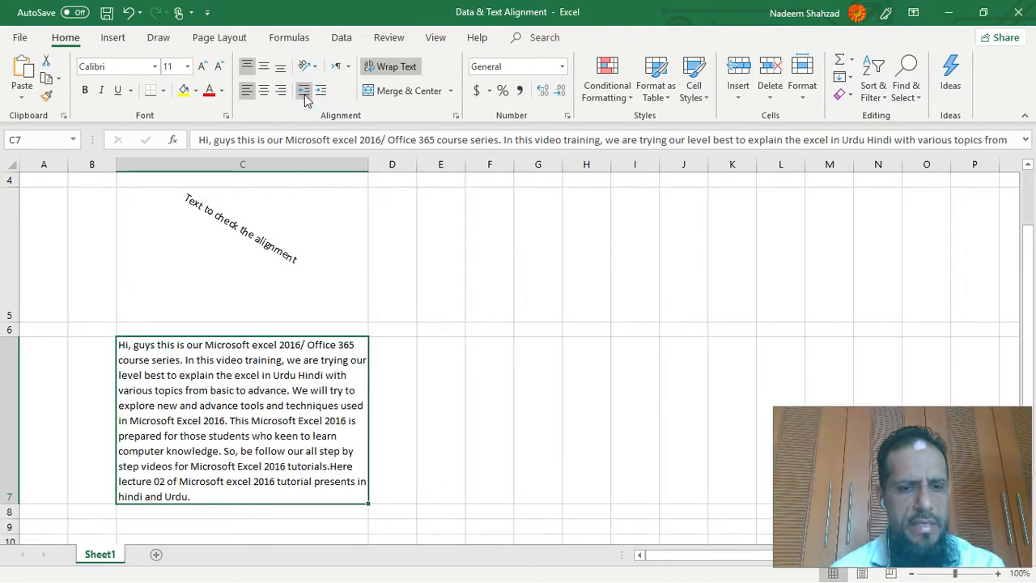
- Increase the indent of the text in C7 by five levels
click(323, 92)
click(323, 91)
click(322, 91)
click(322, 91)
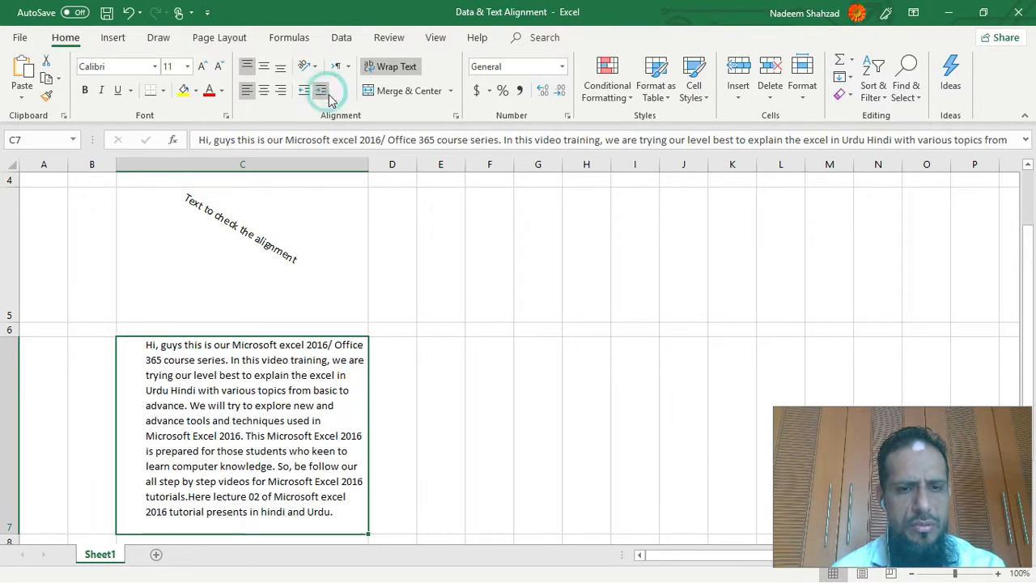
click(327, 96)
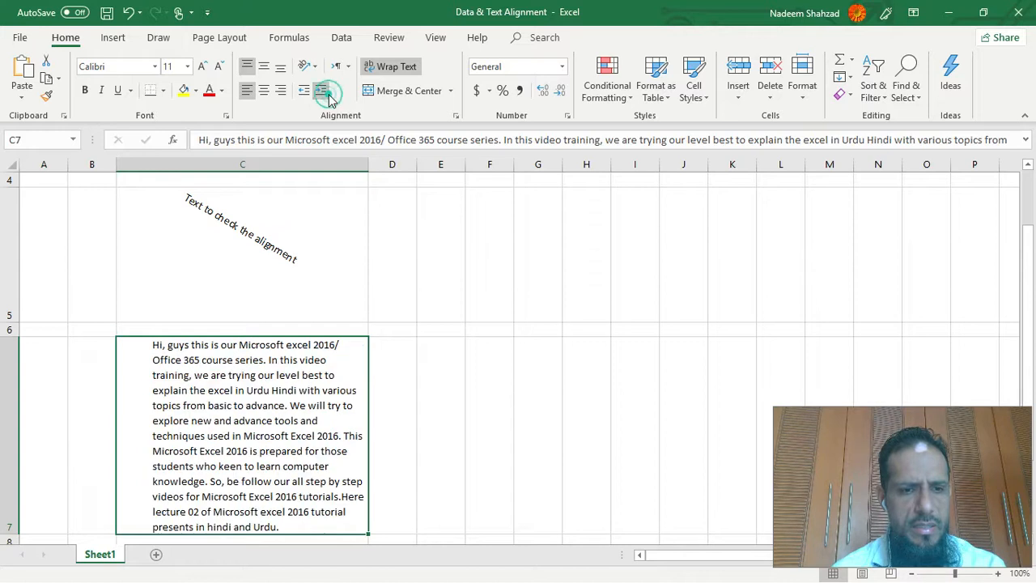
- Increase the indent of the text in C7 by one more level, and reduce it by two levels
click(327, 96)
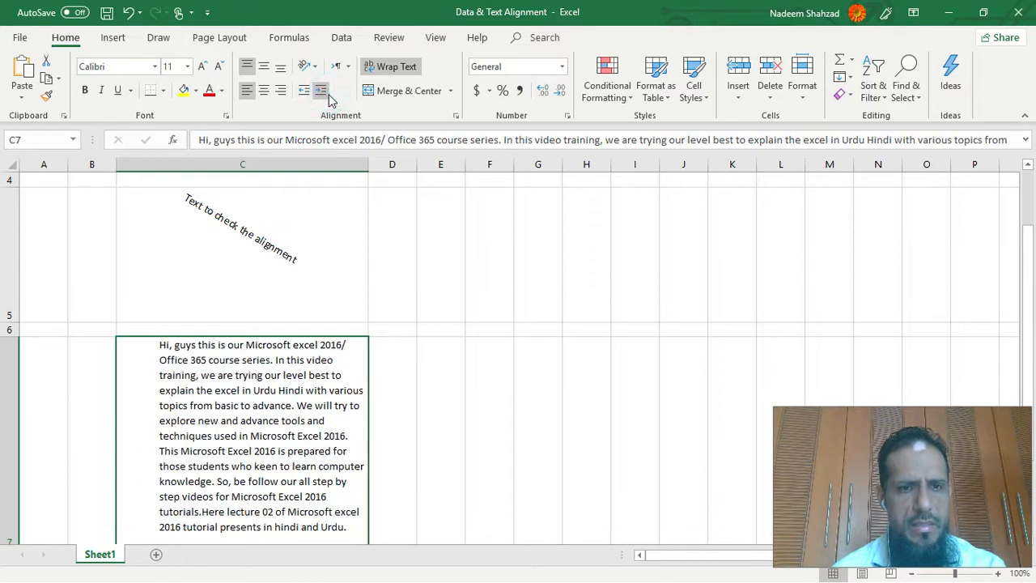
click(304, 91)
click(304, 91)
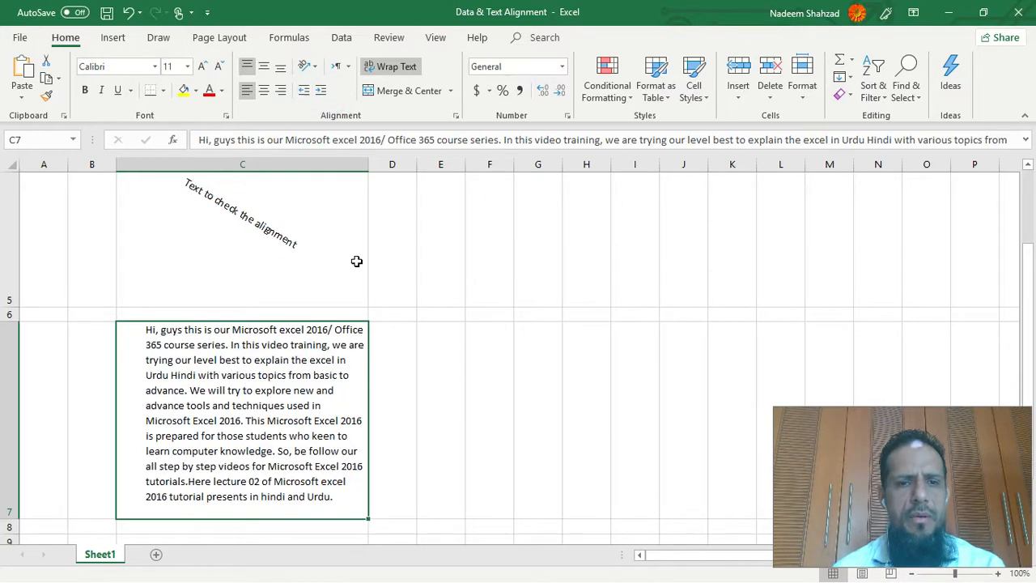
scroll(434, 389, down, 2)
scroll(435, 388, up, 4)
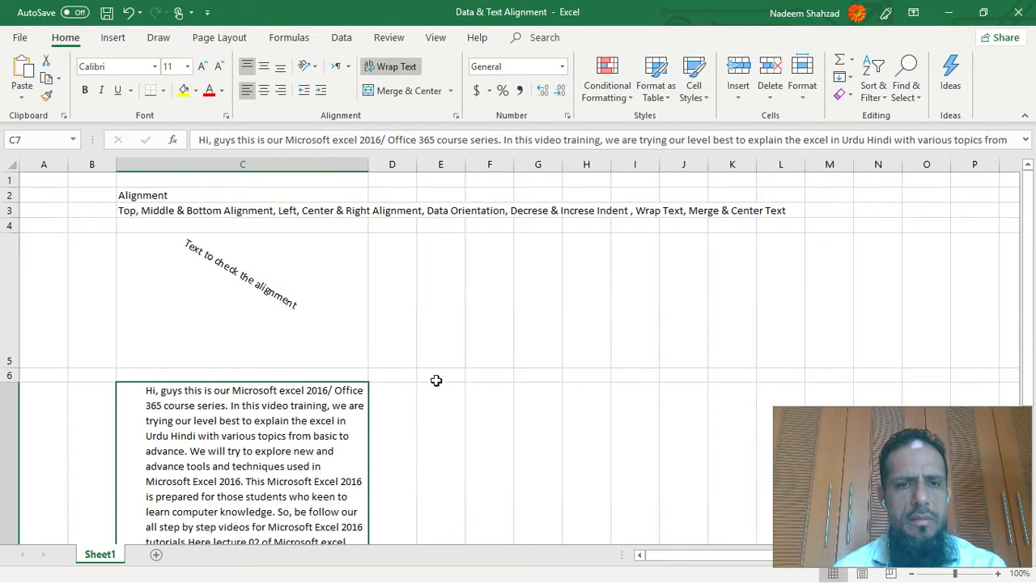
- Try Merge & Center on C5 alone and on C5:D5, and unmerge the cells
click(245, 289)
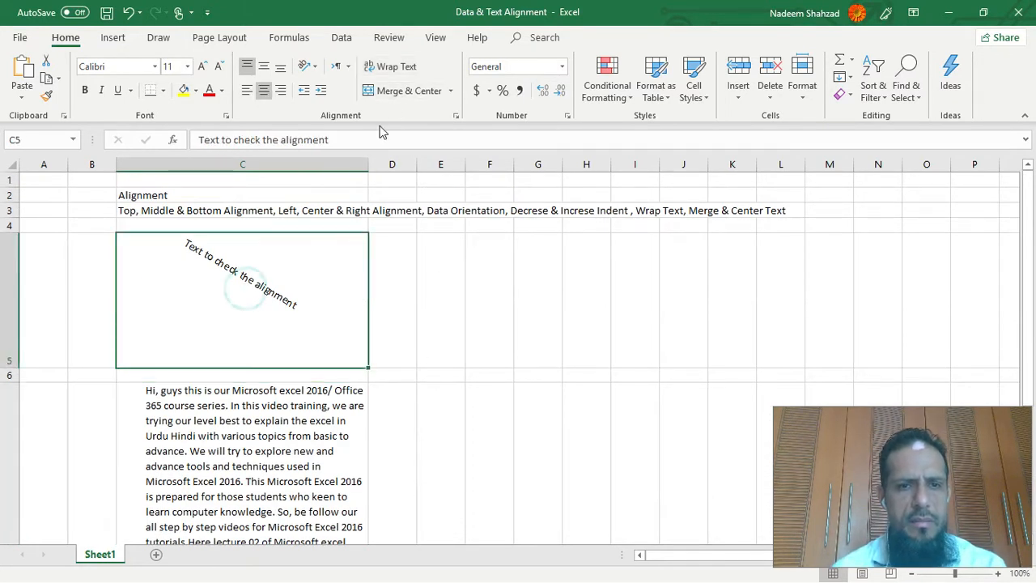
click(453, 92)
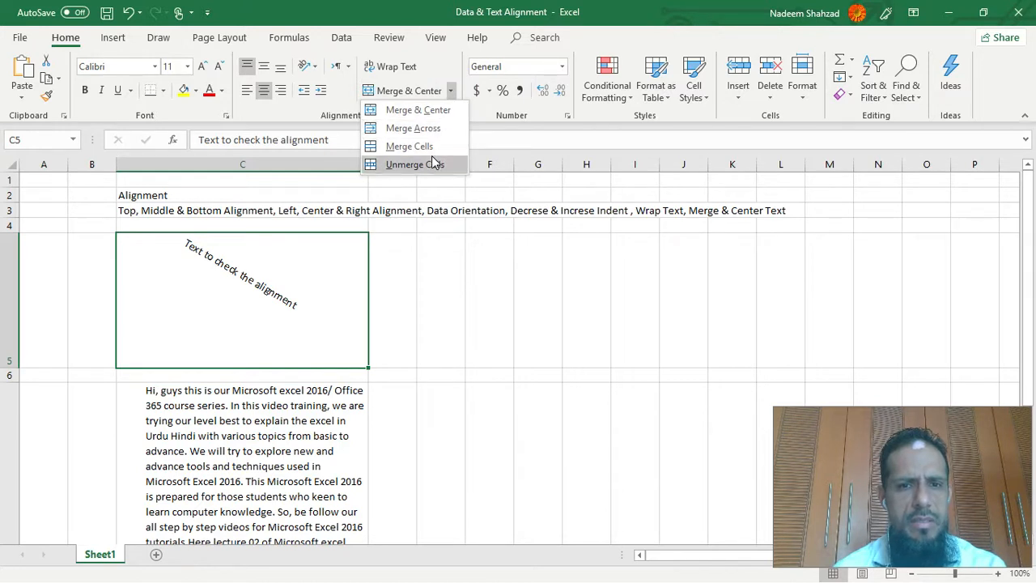
click(416, 110)
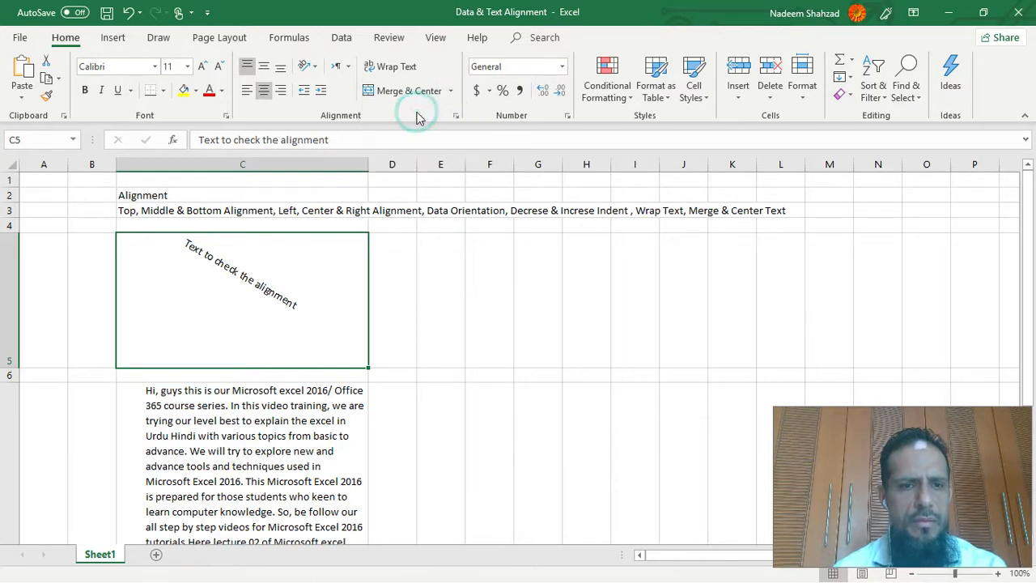
click(287, 265)
drag(357, 265, 375, 266)
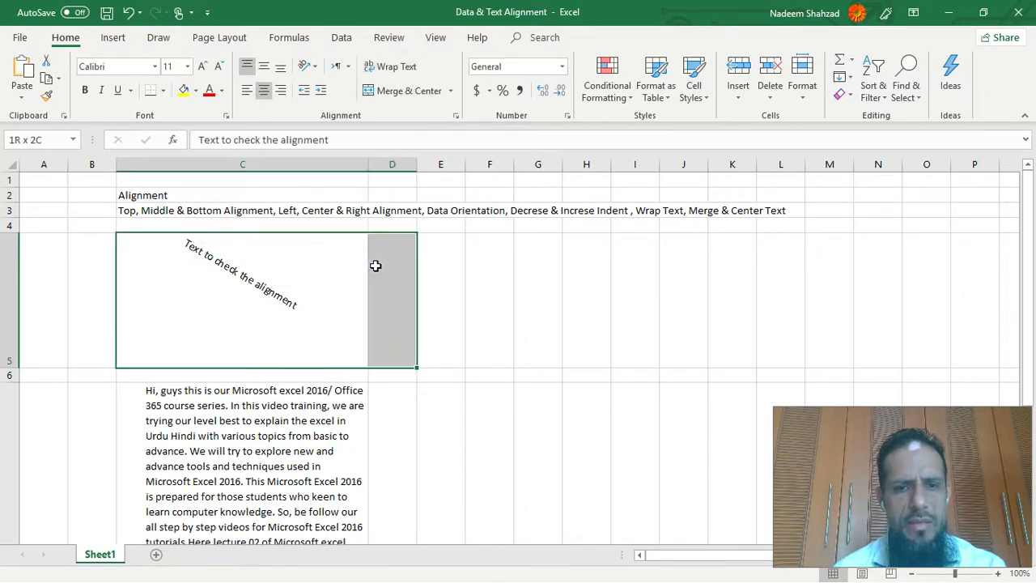
click(420, 94)
click(418, 95)
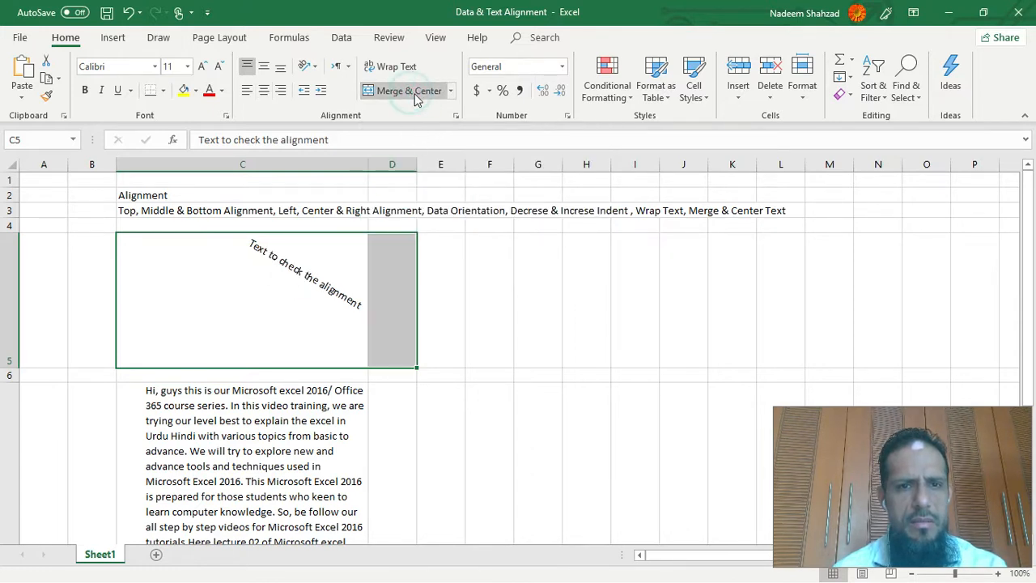
- Merge and center C5:D5, align the merged text to the left, and unmerge the cells
click(353, 311)
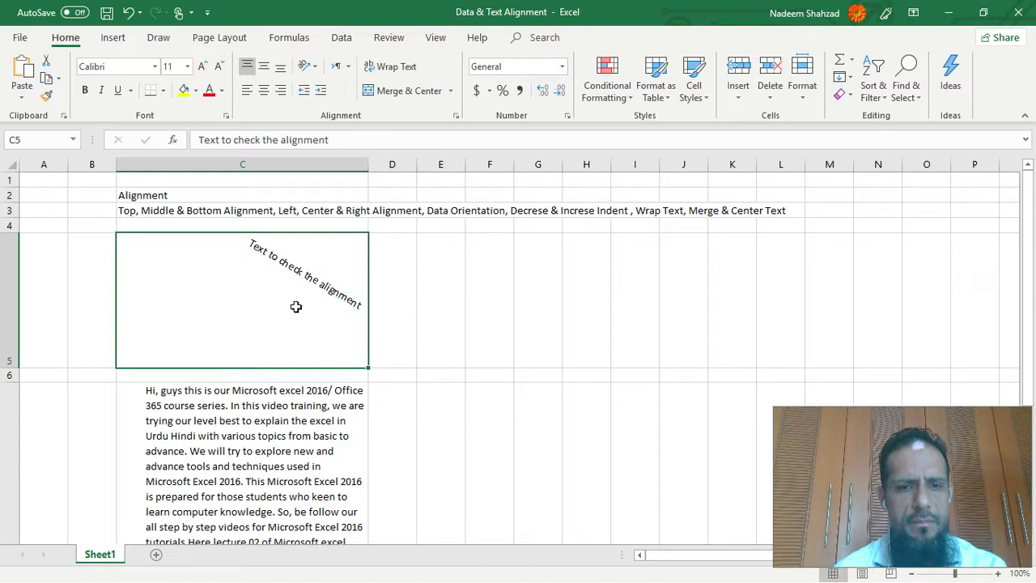
drag(250, 297, 396, 300)
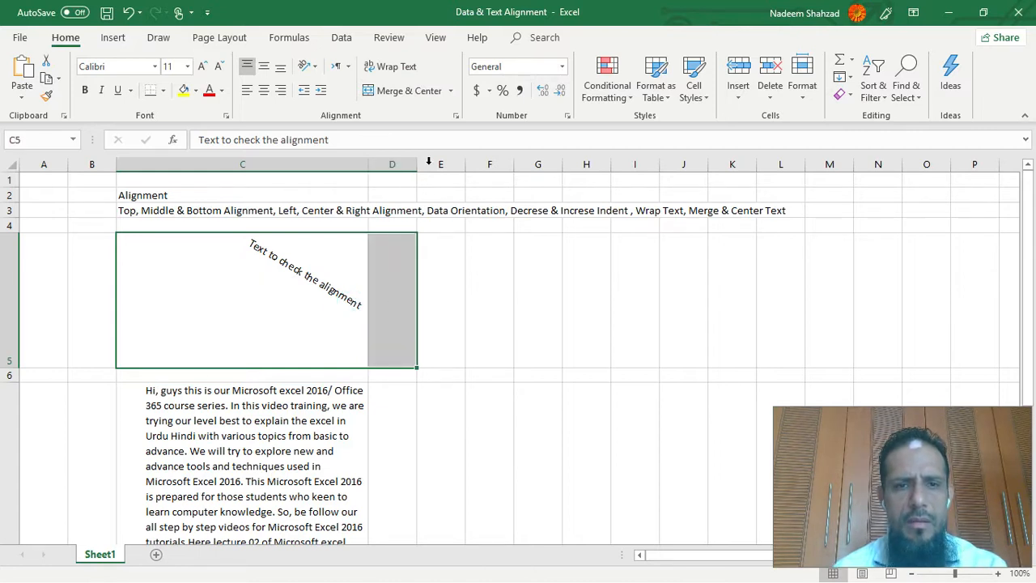
click(420, 93)
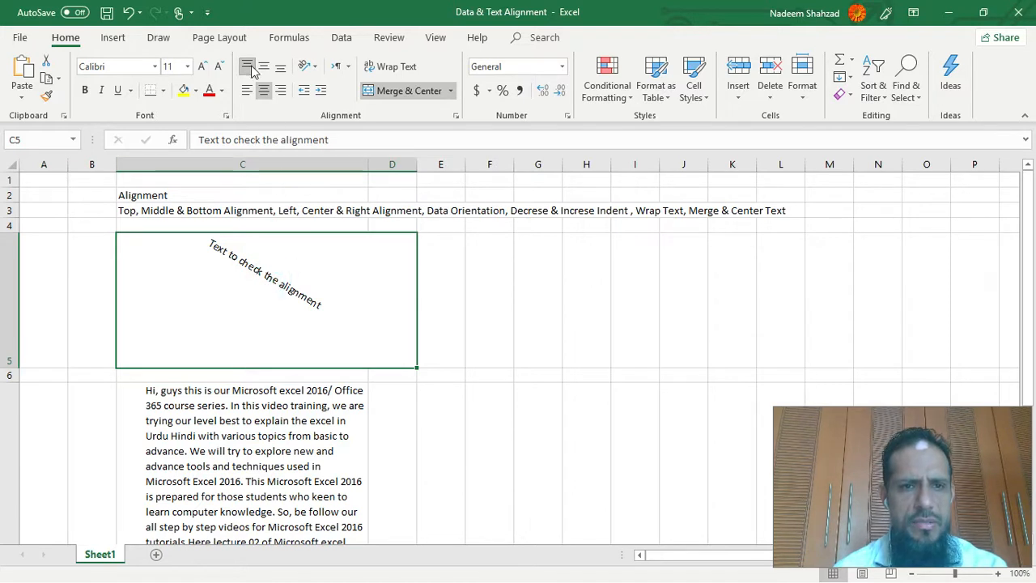
click(247, 90)
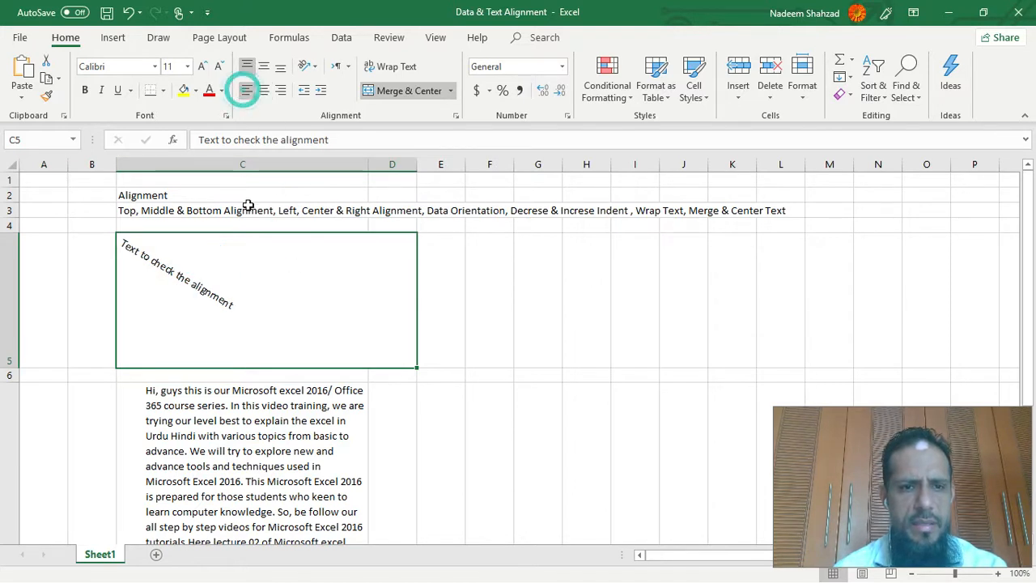
click(429, 96)
click(302, 364)
- Merge C5:G5 with the plain Merge Cells option, and center the merged text horizontally and vertically
drag(224, 296, 389, 299)
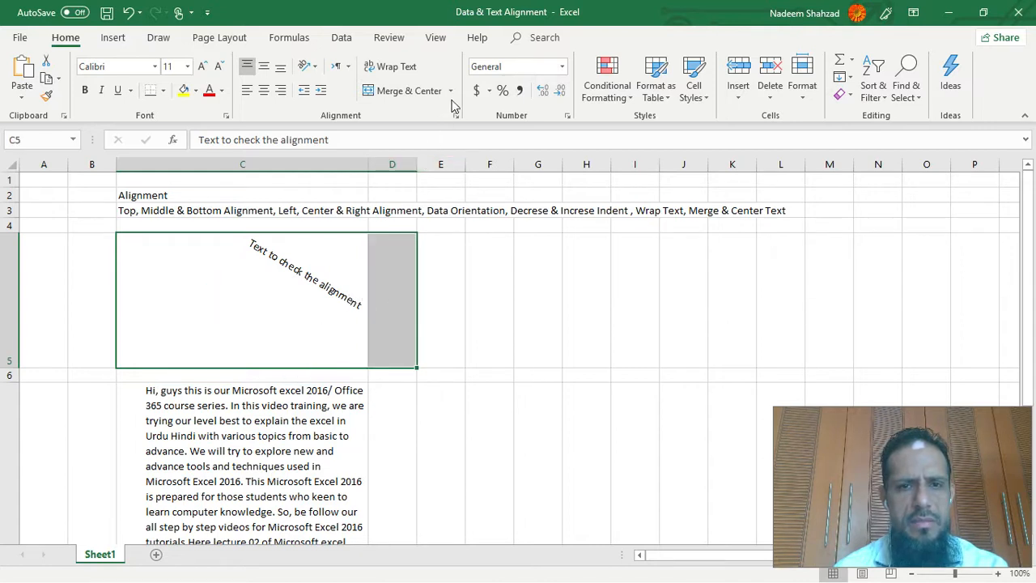
click(324, 251)
drag(207, 288, 560, 294)
click(451, 90)
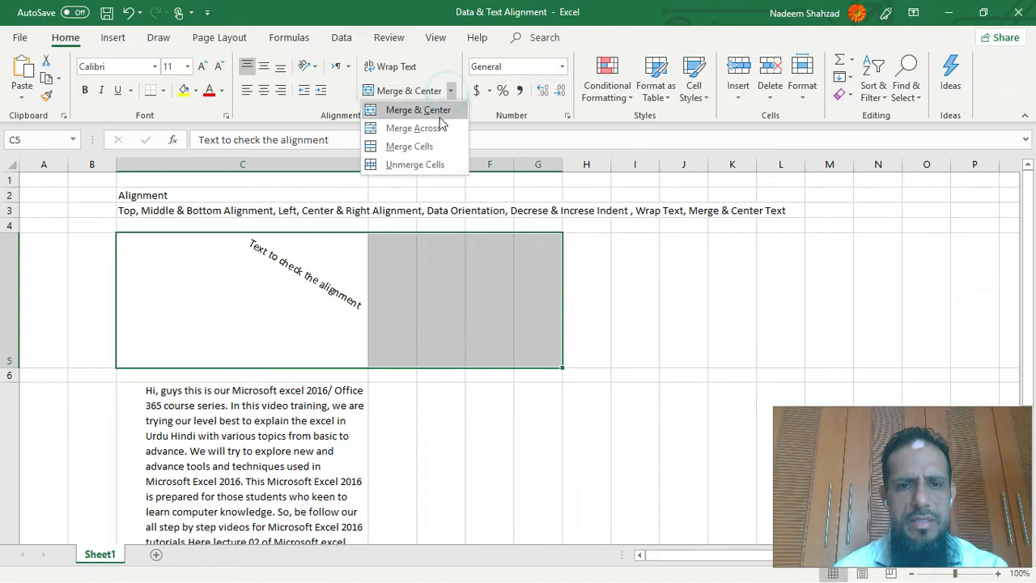
click(411, 148)
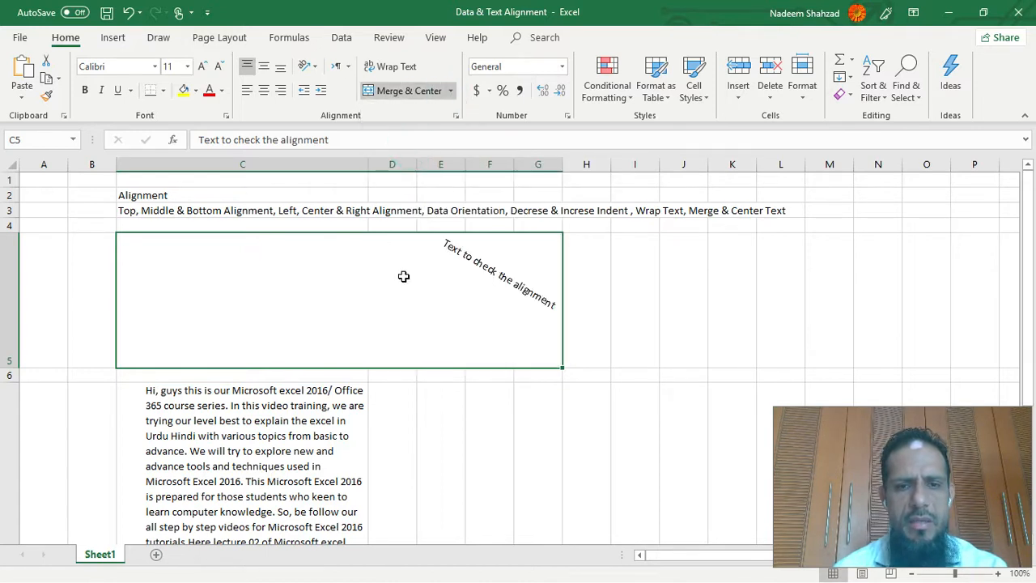
click(264, 89)
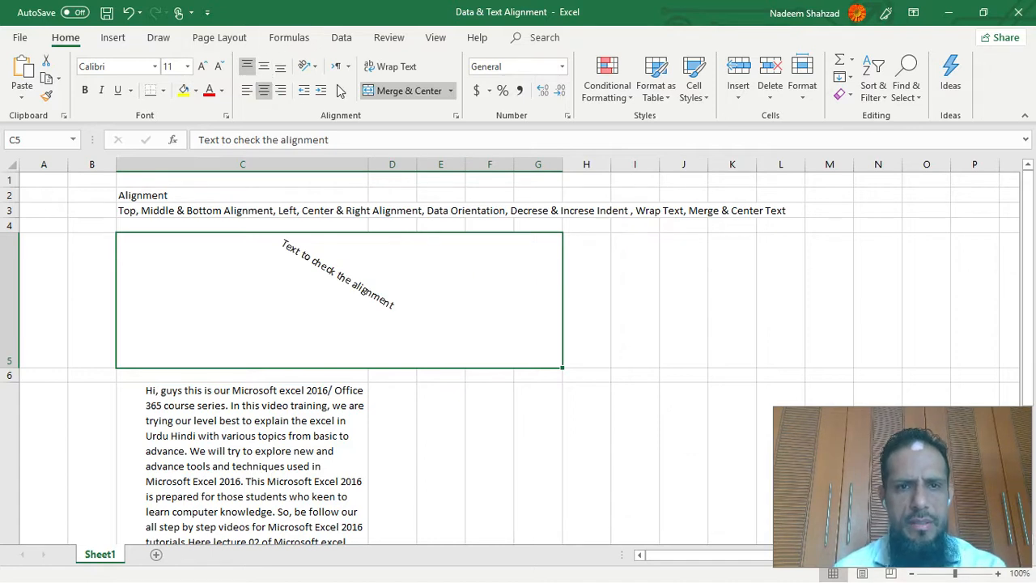
click(264, 68)
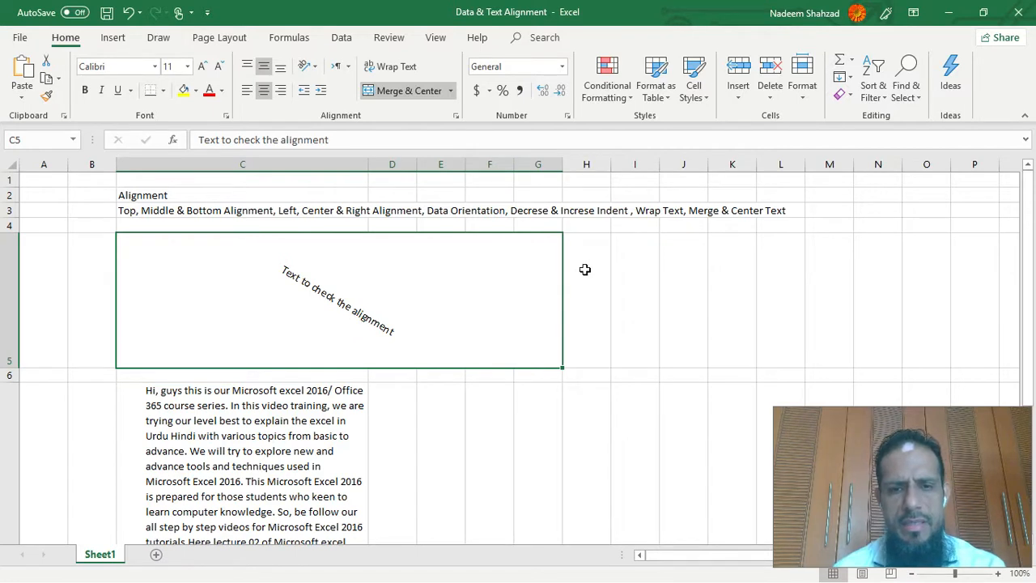
- Unmerge C5:G5, and merge and center the same cells again
click(451, 91)
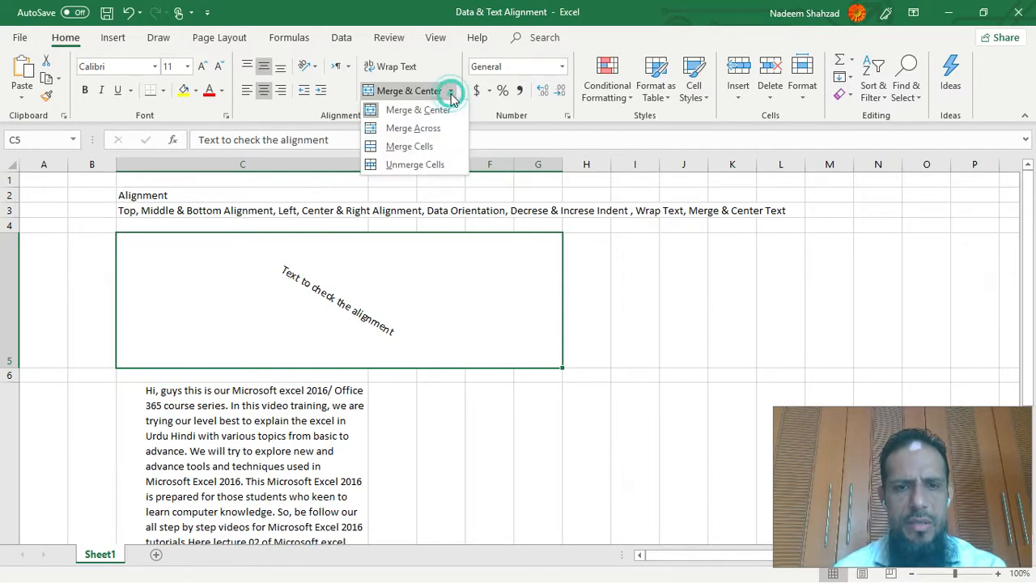
click(417, 165)
click(606, 271)
click(308, 331)
drag(307, 293, 541, 301)
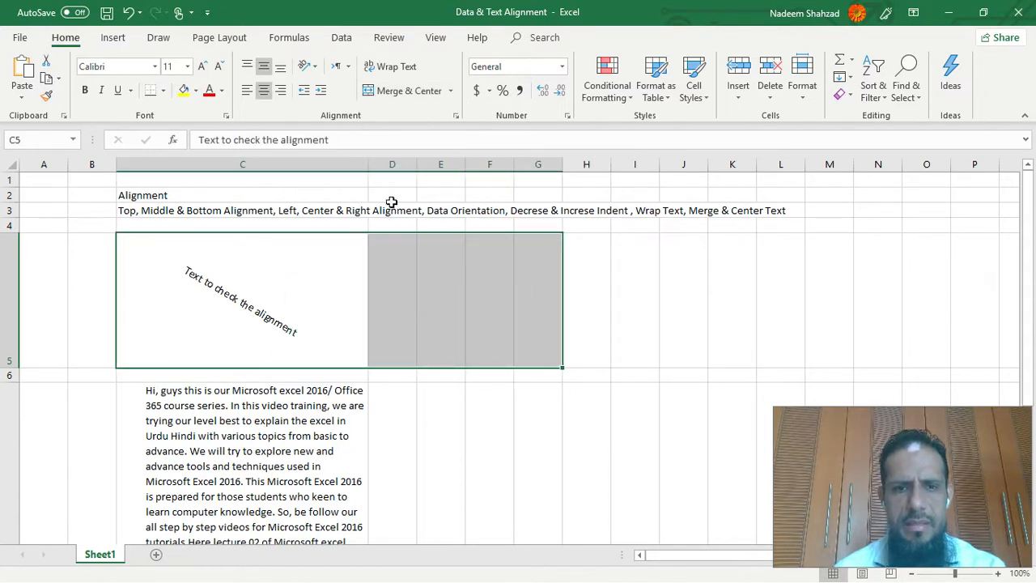
click(414, 91)
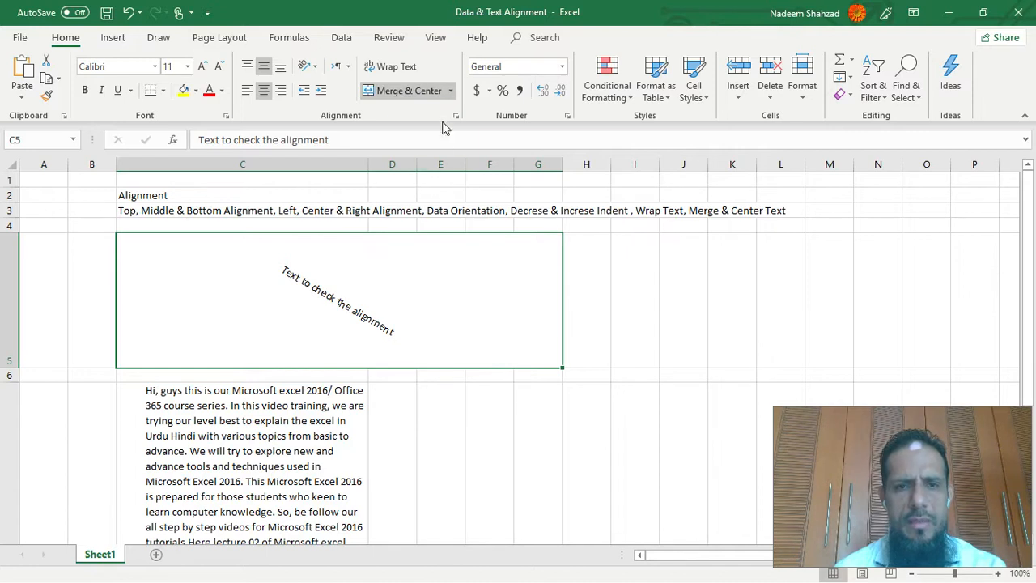
- Apply Merge Across to the merged cell C5, and extend the merge across to column H
click(451, 91)
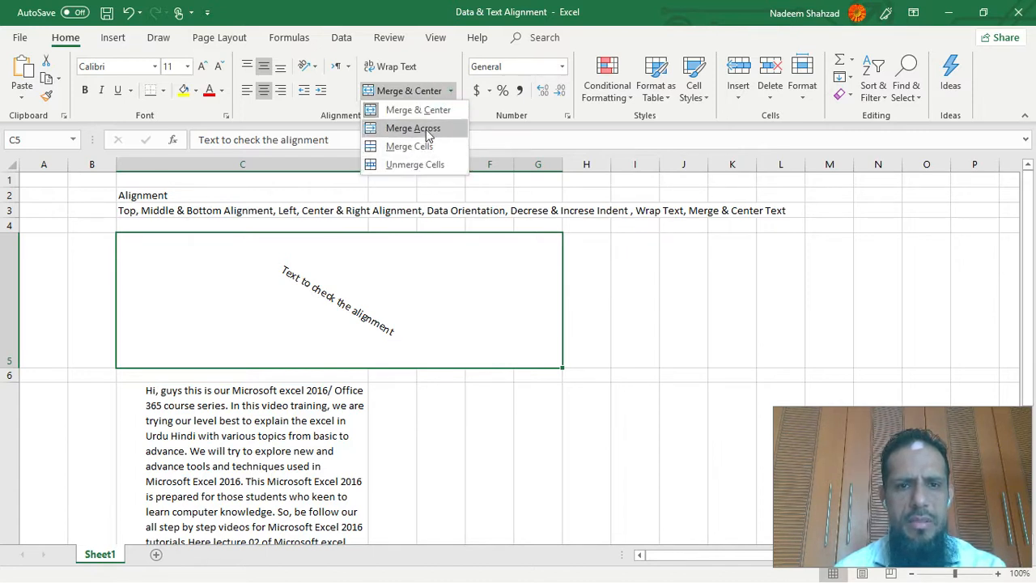
click(394, 128)
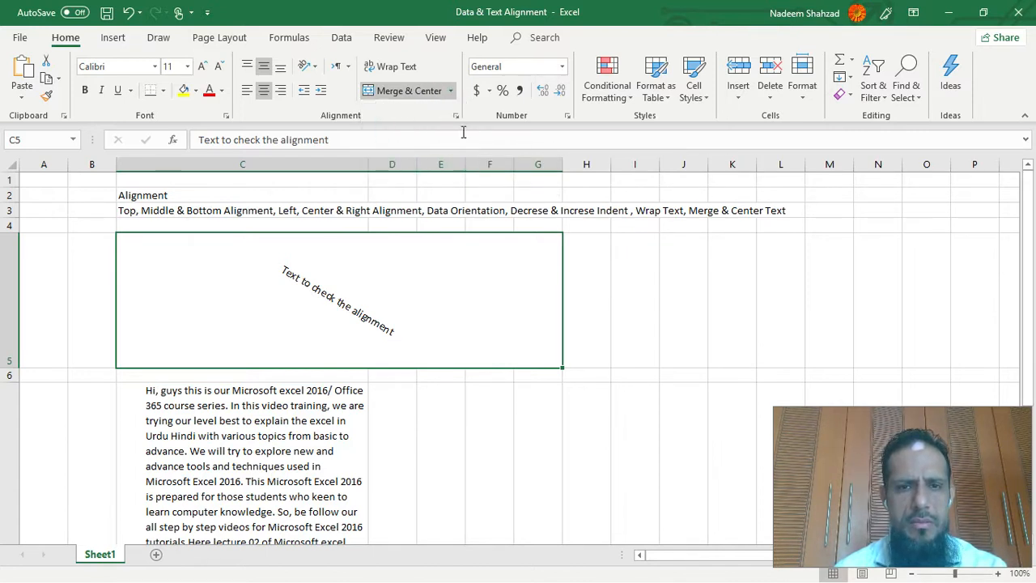
drag(548, 285, 601, 289)
click(451, 91)
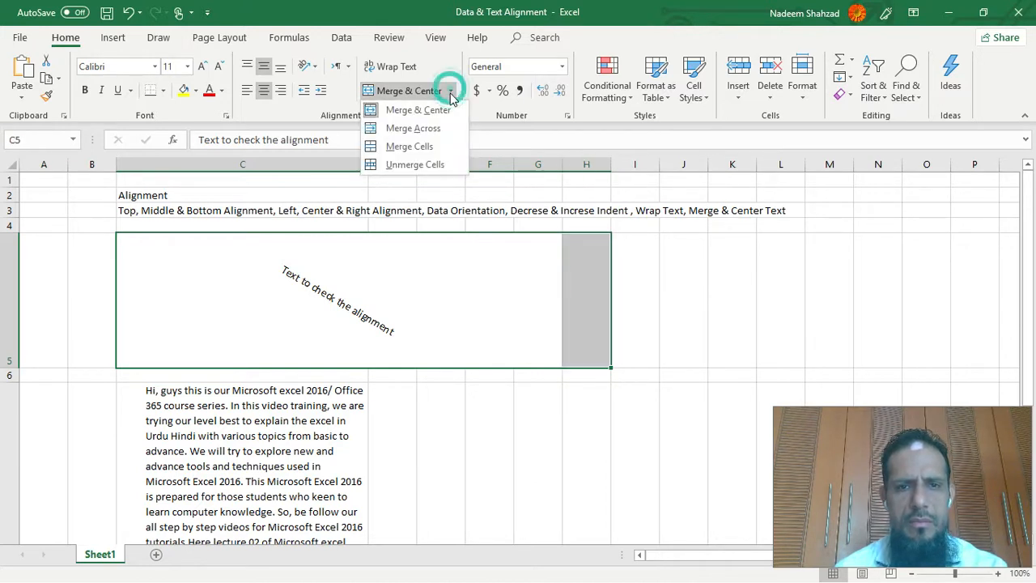
click(413, 128)
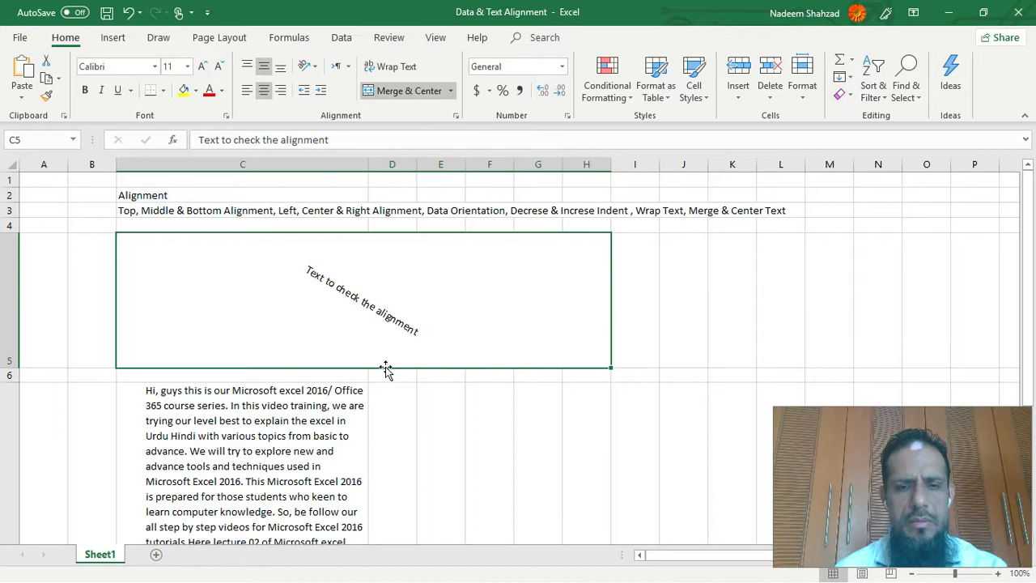
- Try Merge & Center on the single empty cell I5
click(637, 266)
click(405, 90)
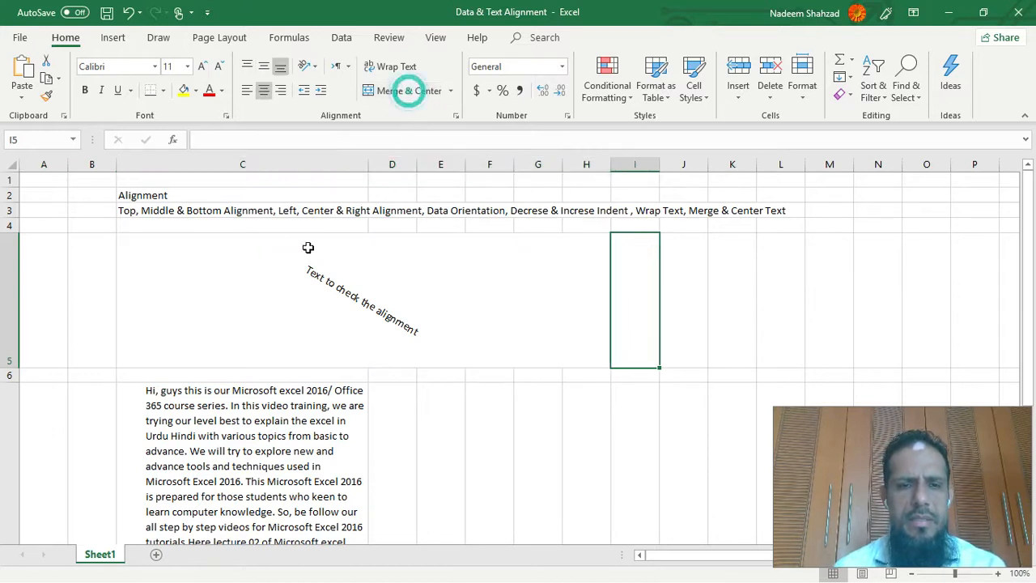
click(302, 259)
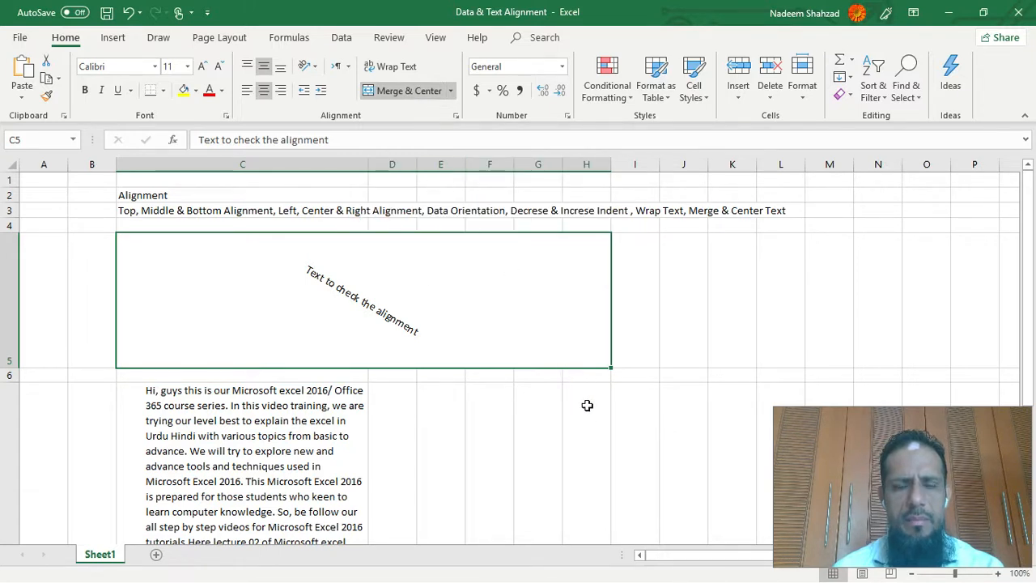
click(543, 445)
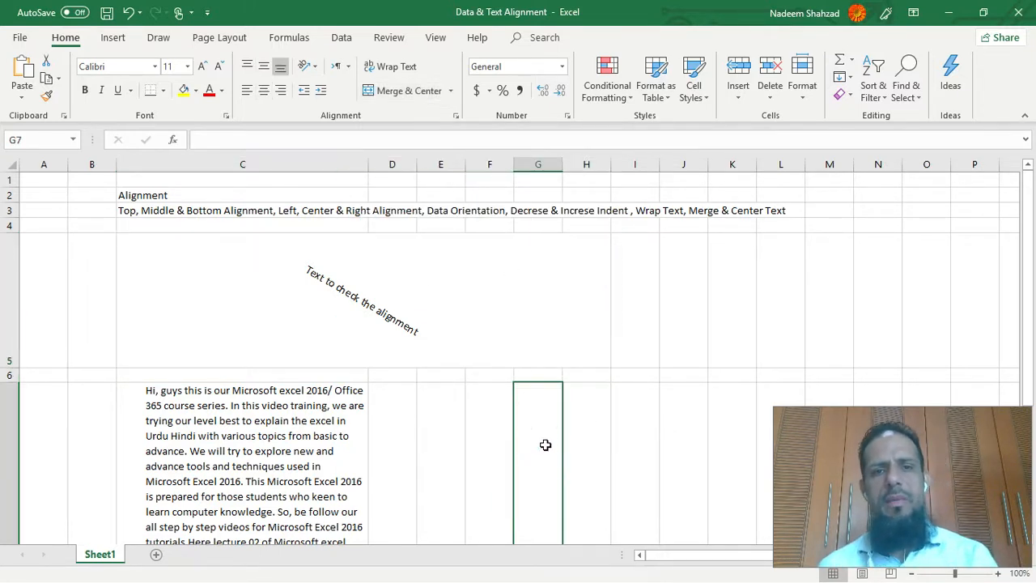